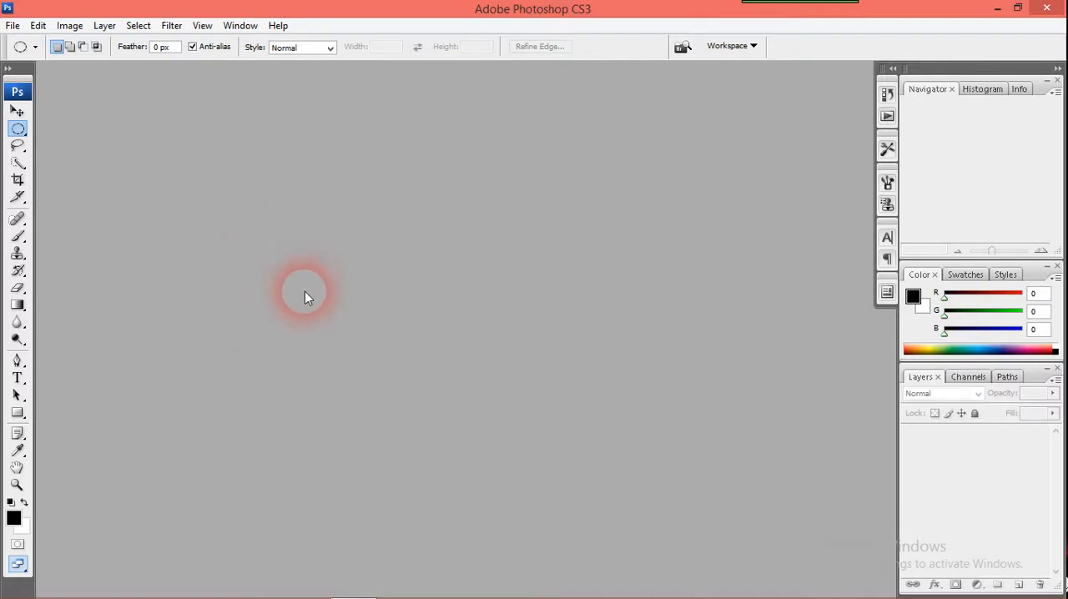
Open both End Photo.psd and Start Photo.psd from the Lesson 1 folder
click(13, 27)
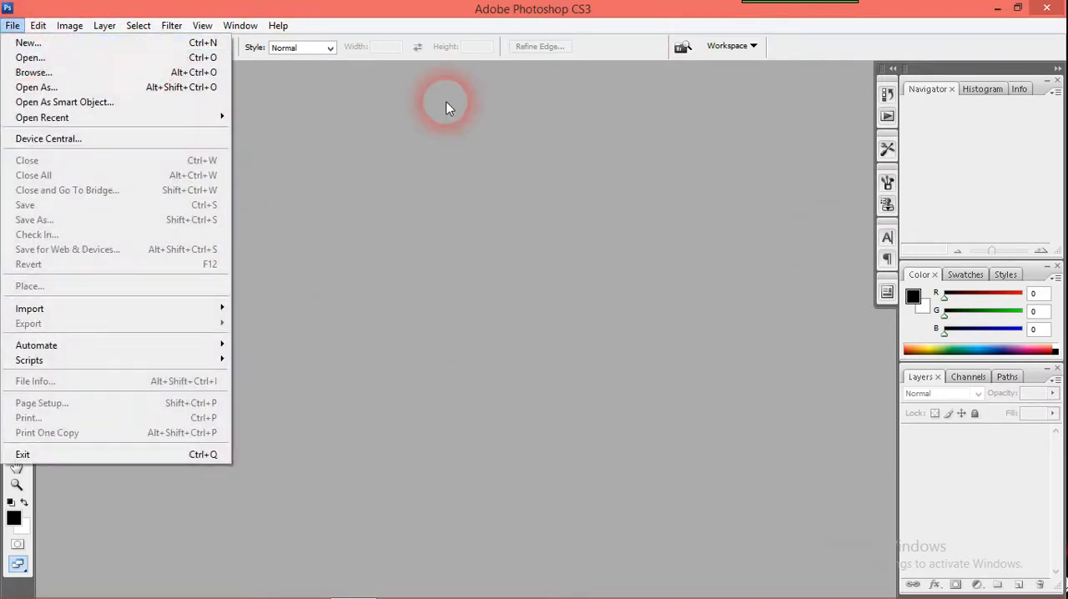
click(185, 60)
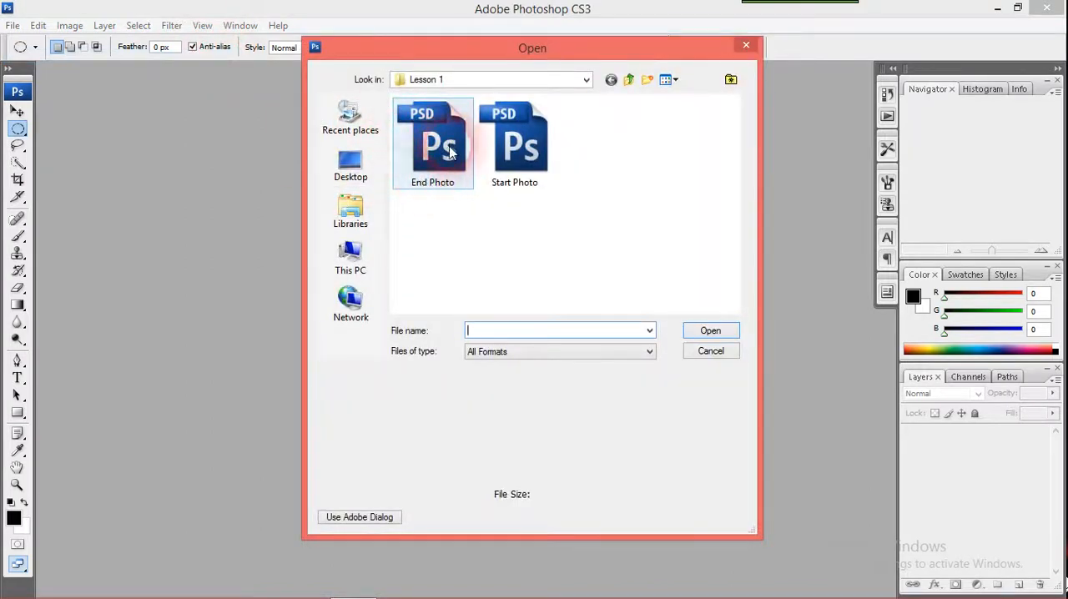
click(501, 144)
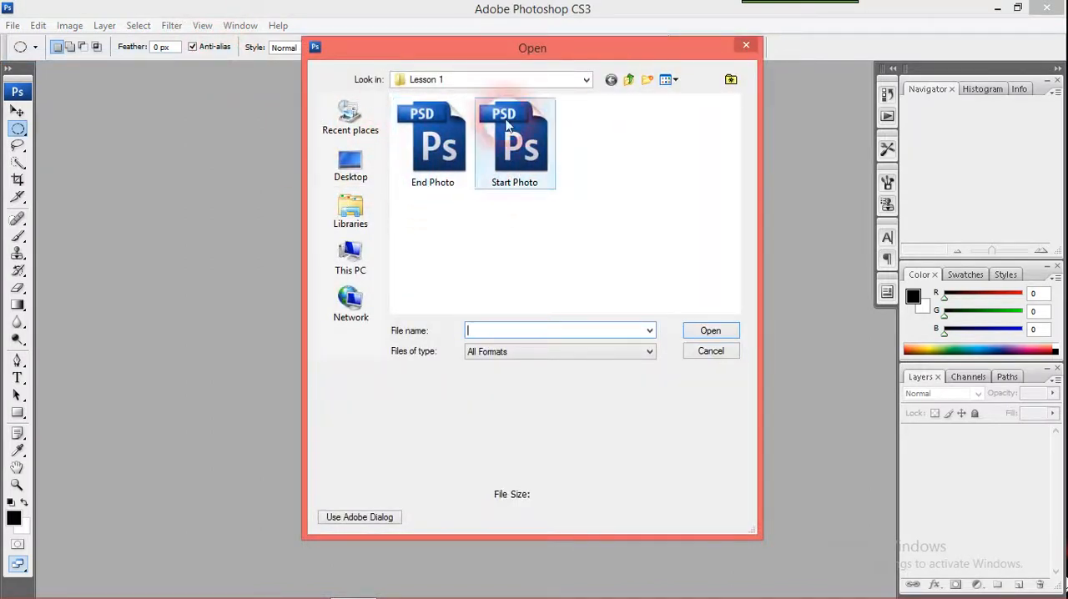
click(438, 146)
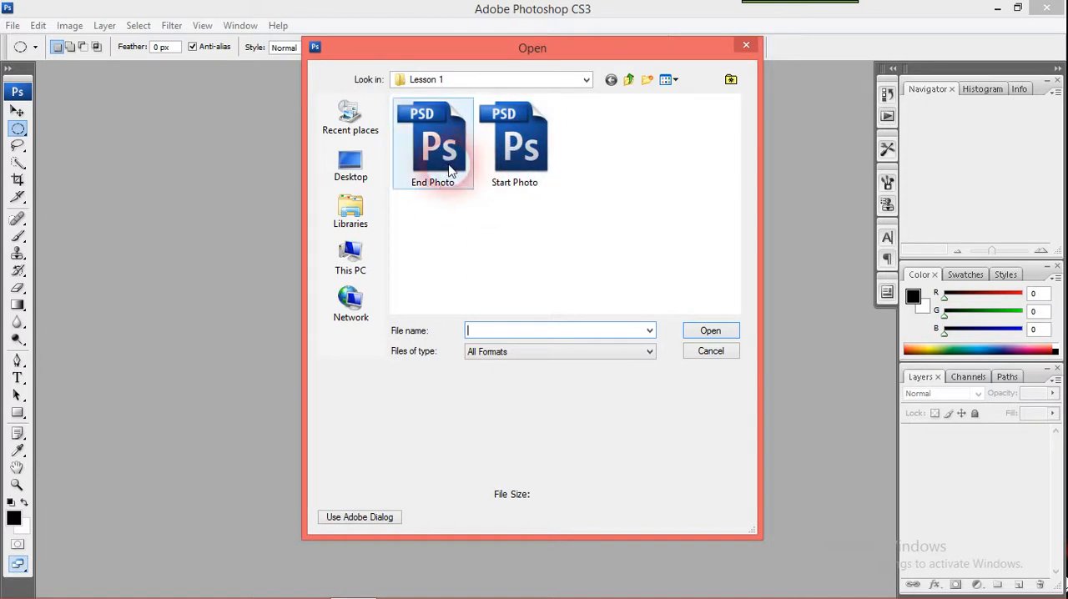
ctrl+click(520, 167)
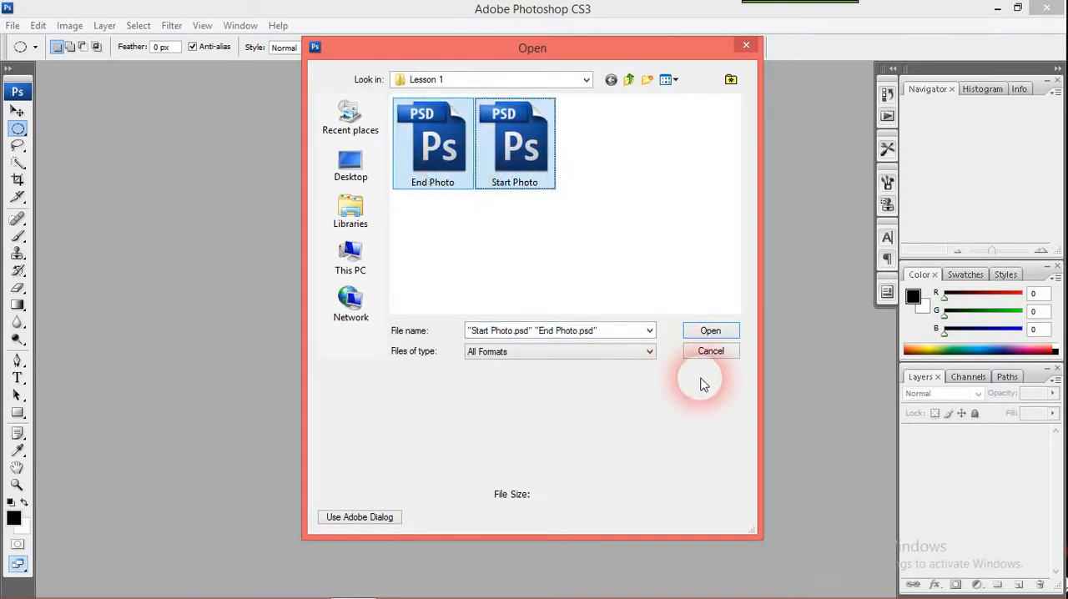
click(705, 332)
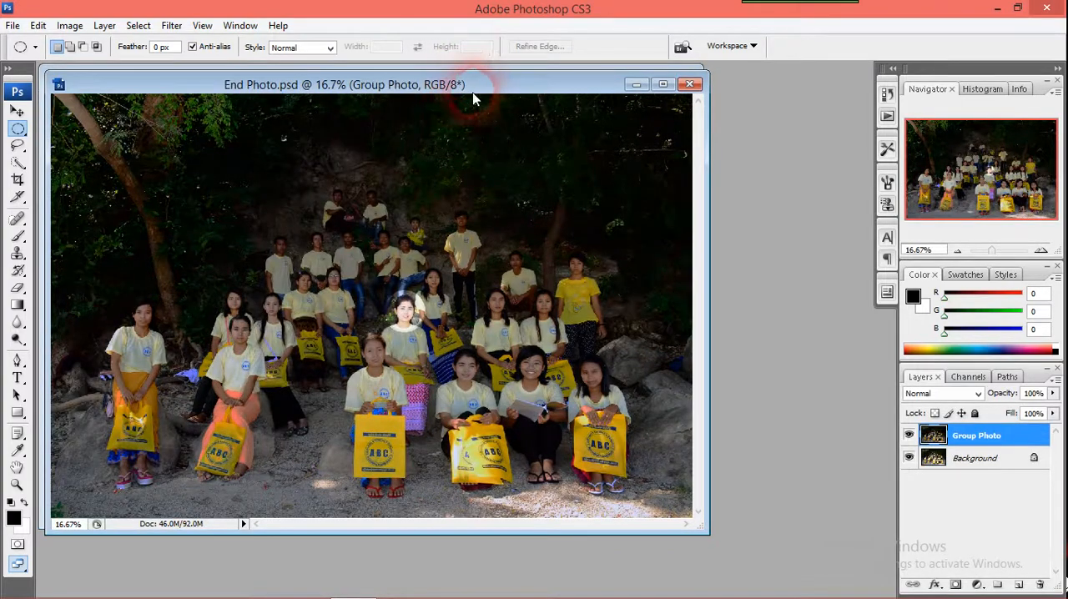
Shift the End Photo document aside to reveal Start Photo behind it, and choose the Elliptical Marquee tool
drag(479, 92, 584, 99)
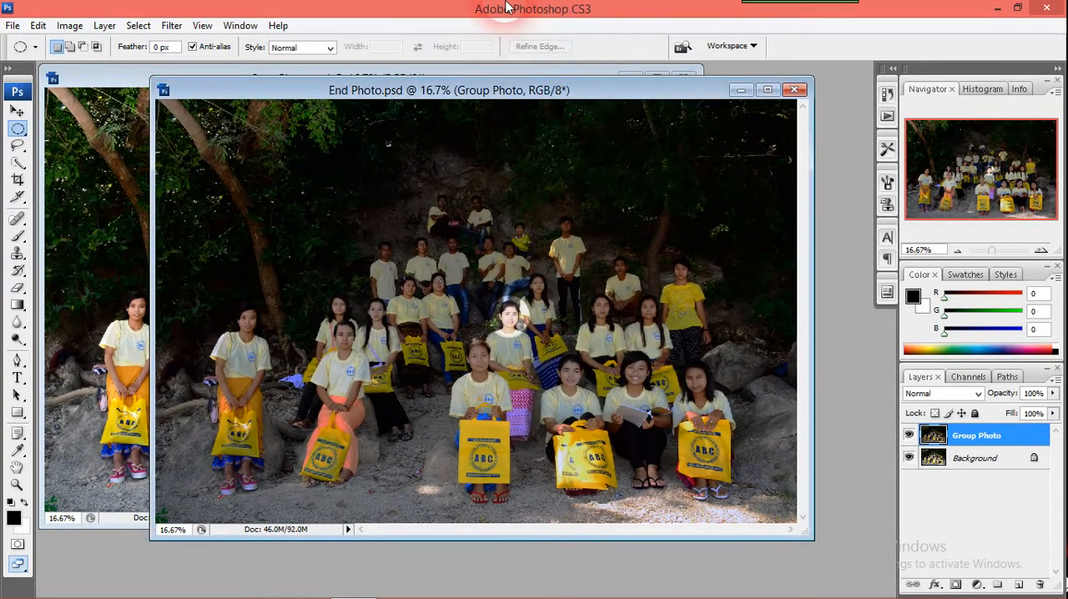
click(26, 131)
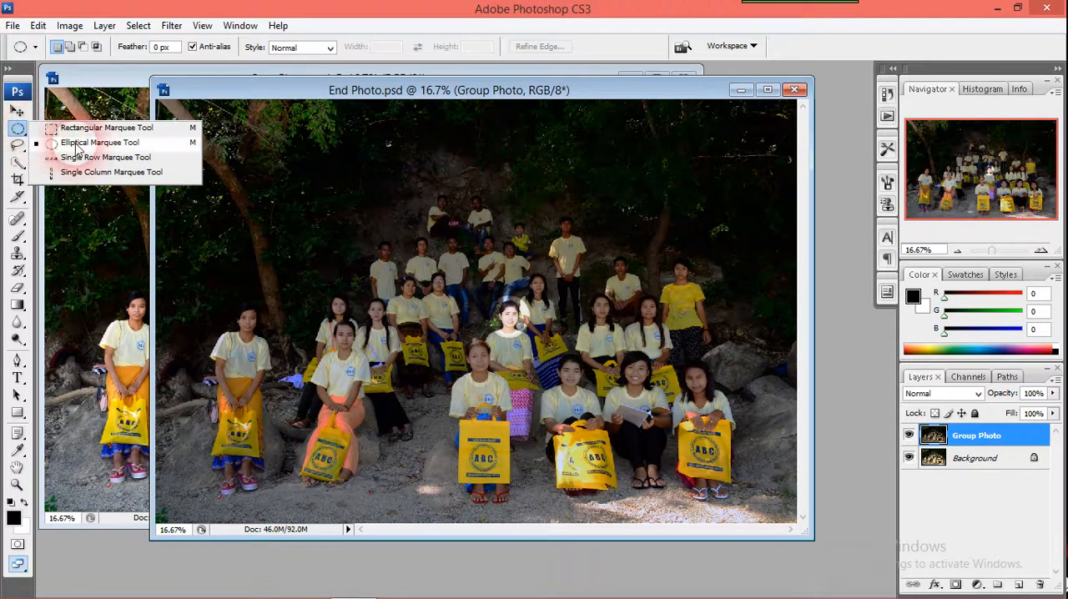
click(143, 143)
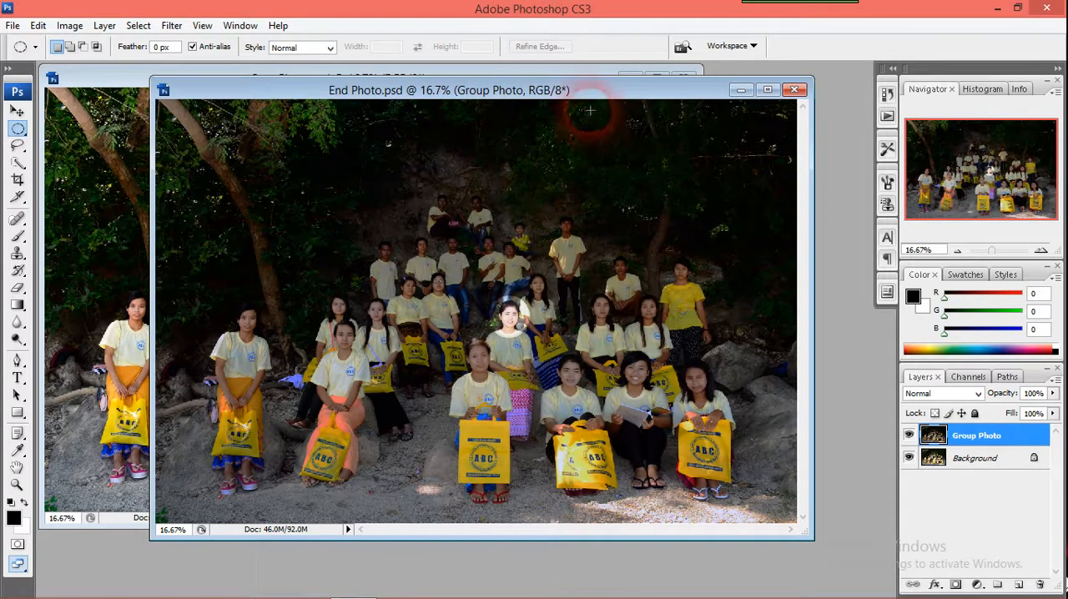
Minimize the End Photo document and maximize the Start Photo document
drag(587, 93, 538, 101)
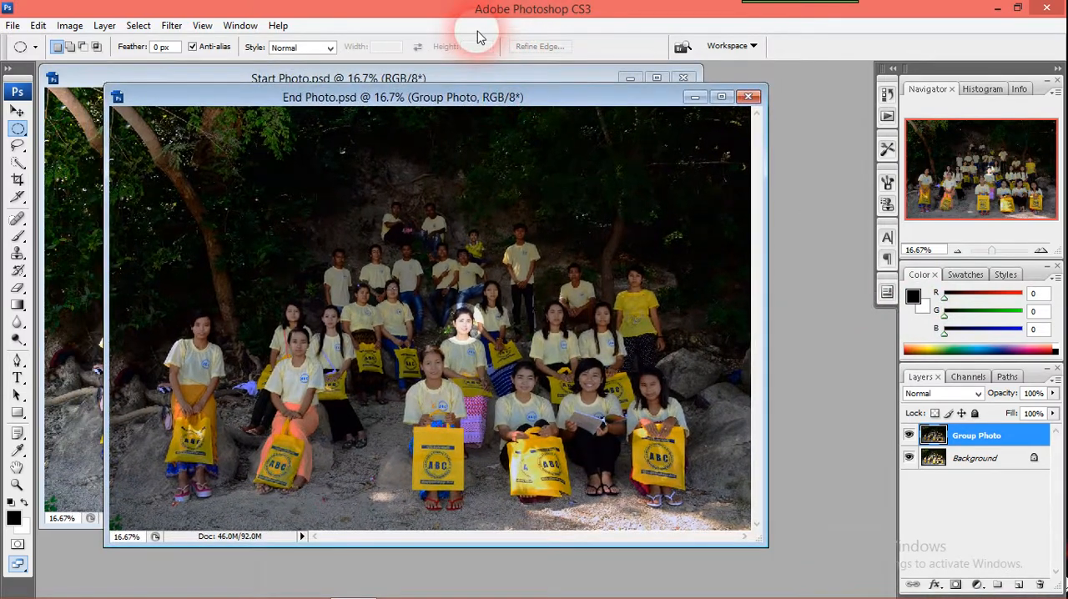
click(696, 97)
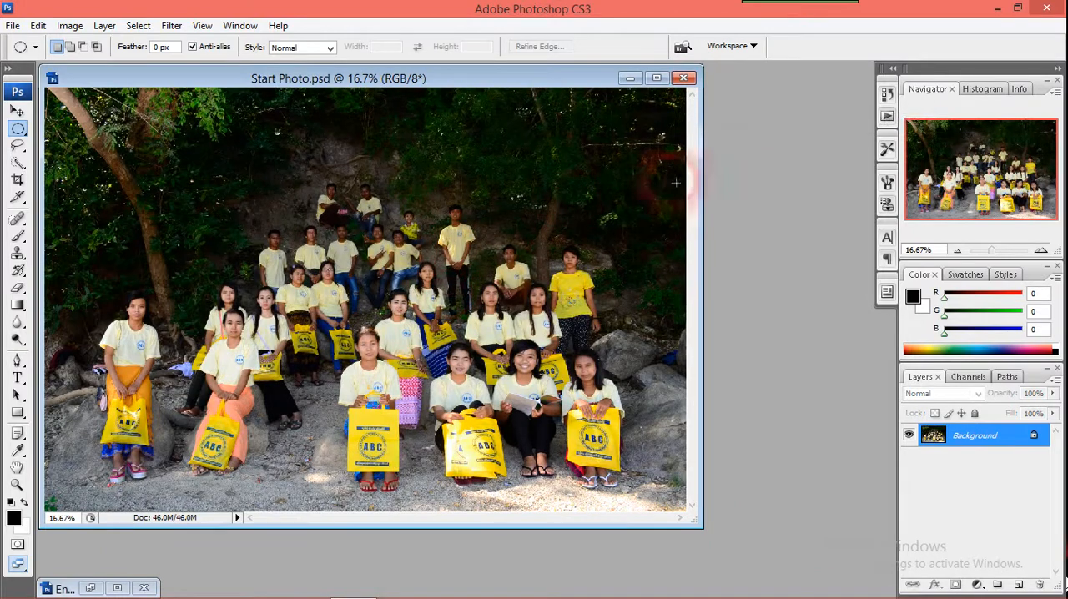
click(657, 78)
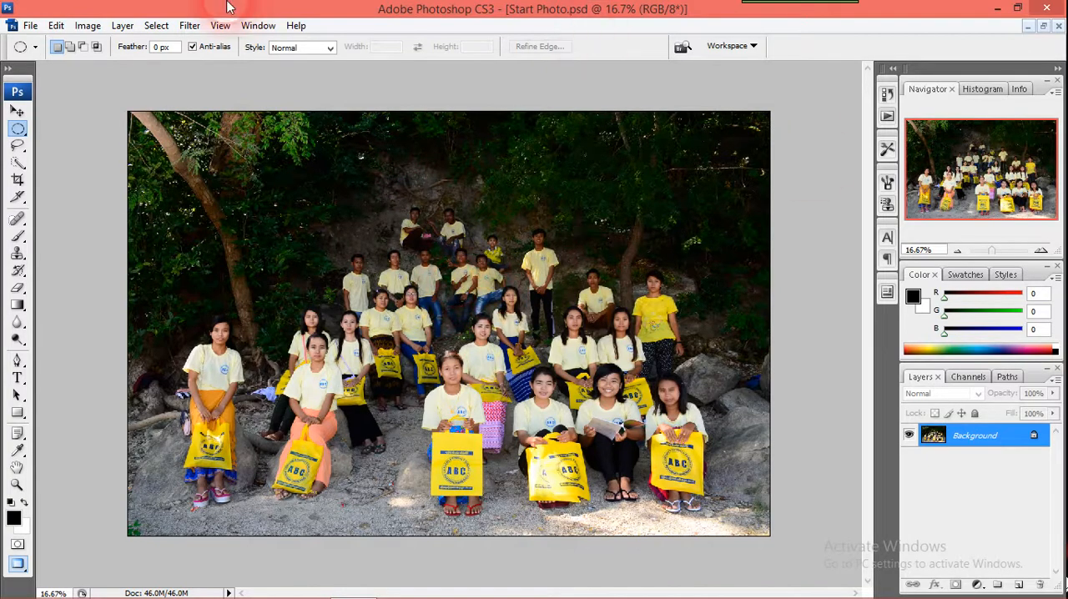
Check the resolution of Start Photo in the Image Size settings and accept them as they are
click(100, 28)
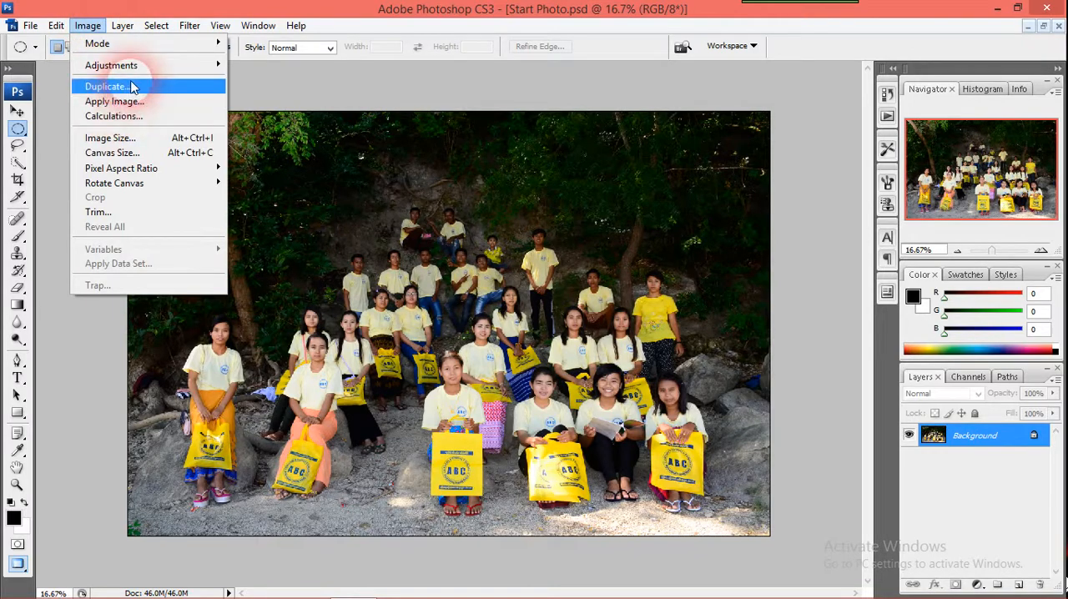
click(171, 142)
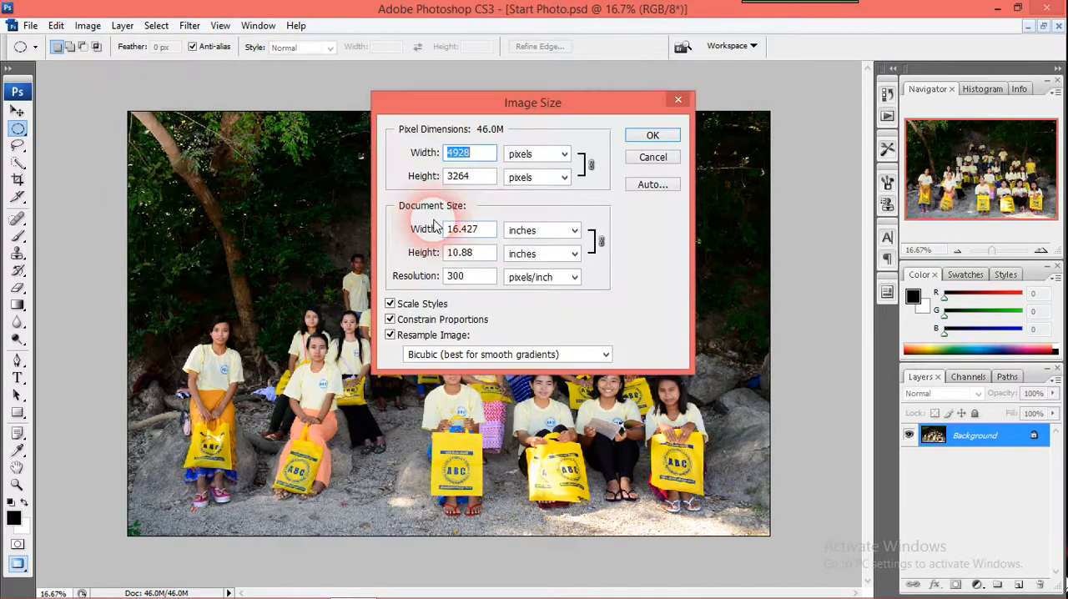
click(485, 286)
drag(485, 284, 449, 279)
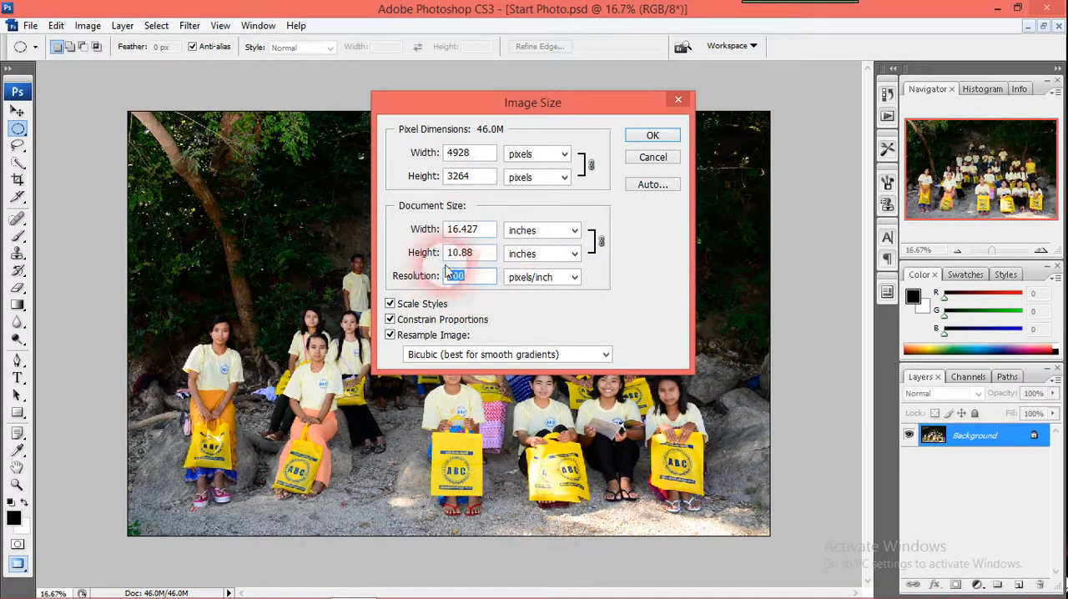
click(496, 280)
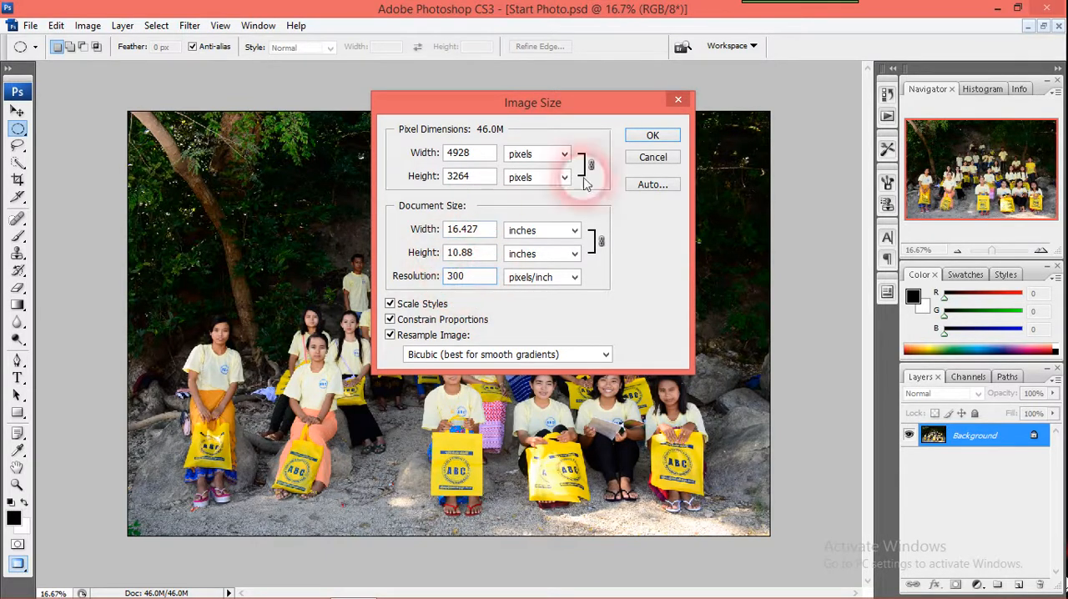
click(652, 137)
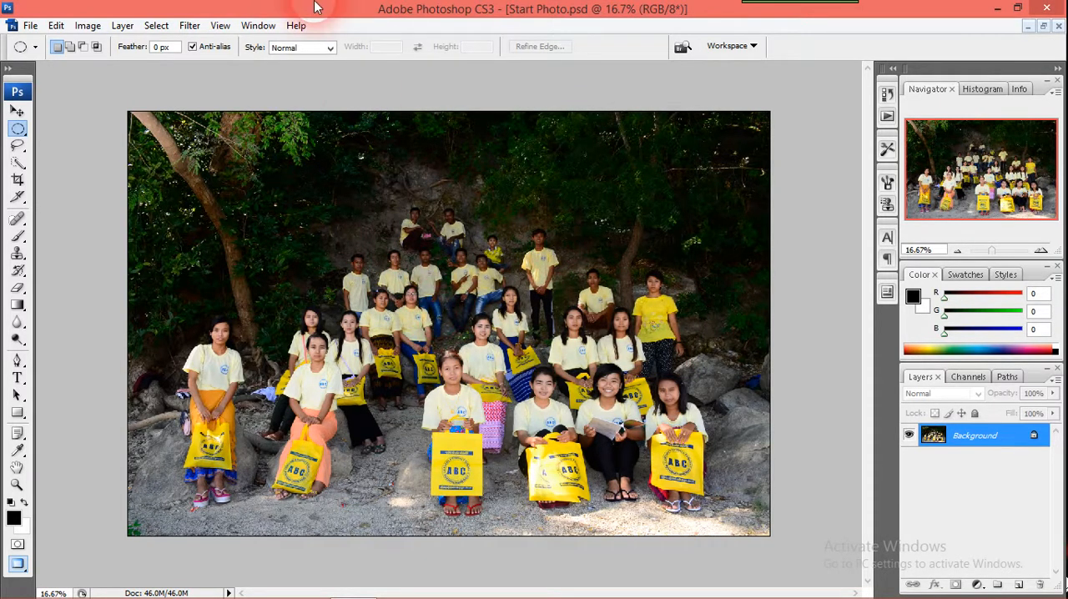
Magnify the group photo to 33.3% with the Zoom tool, and reduce the view to 12.5%
click(18, 489)
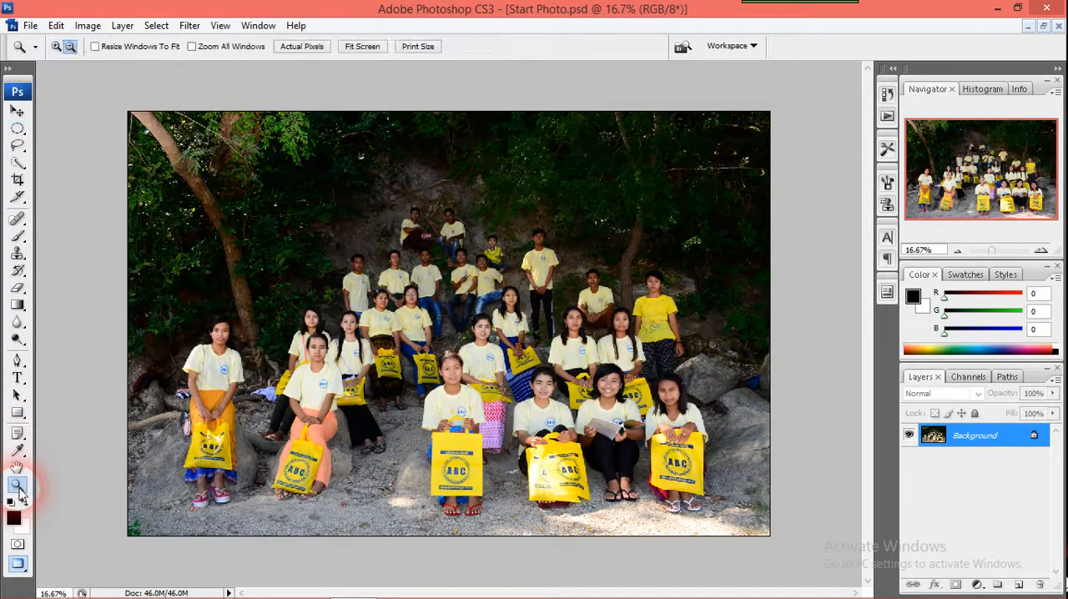
click(56, 48)
click(426, 269)
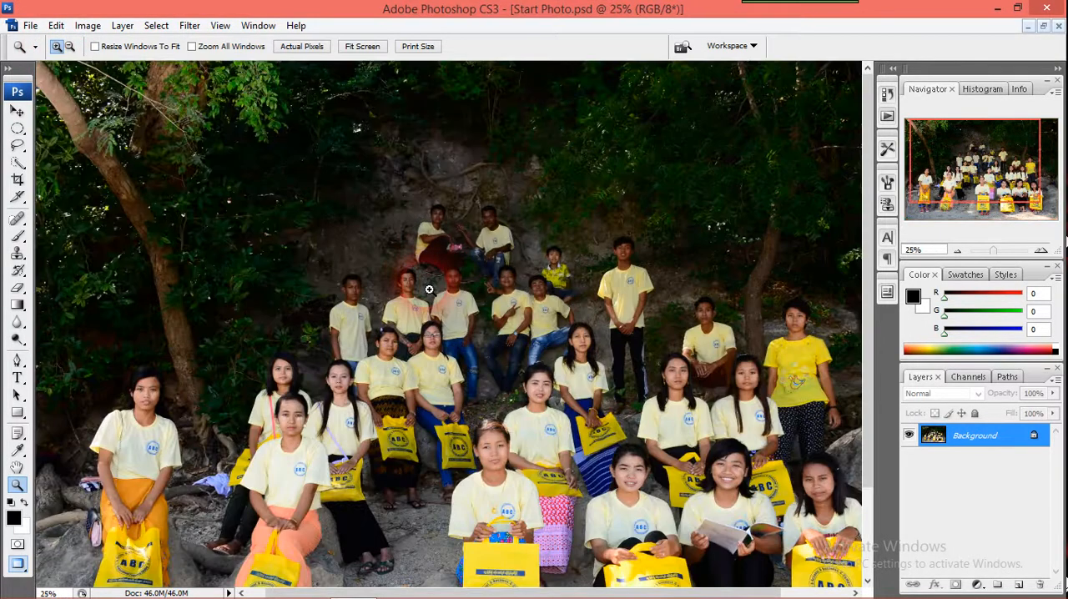
click(430, 282)
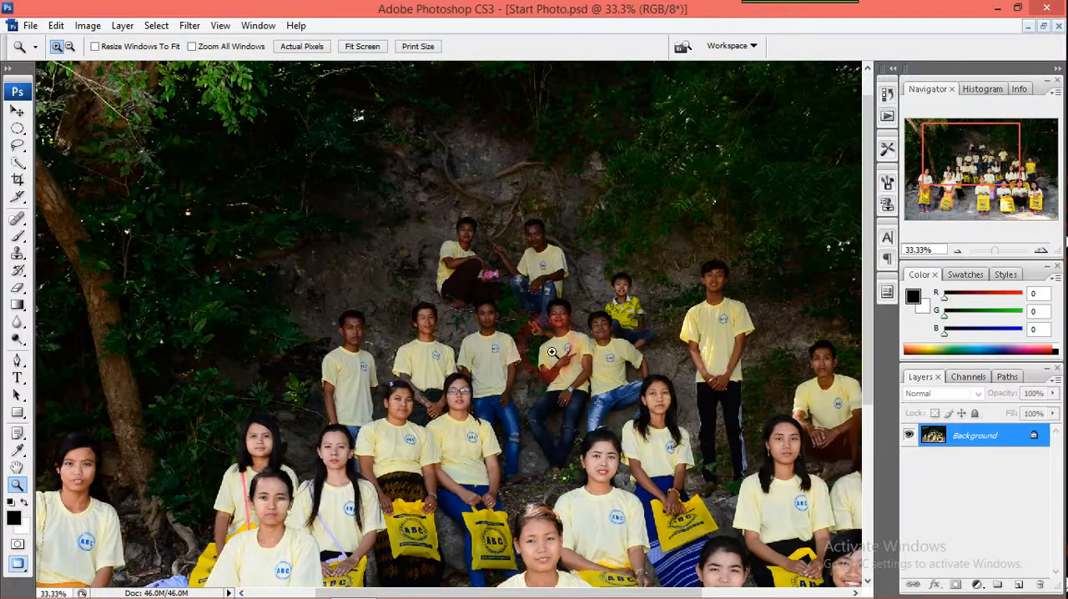
click(71, 47)
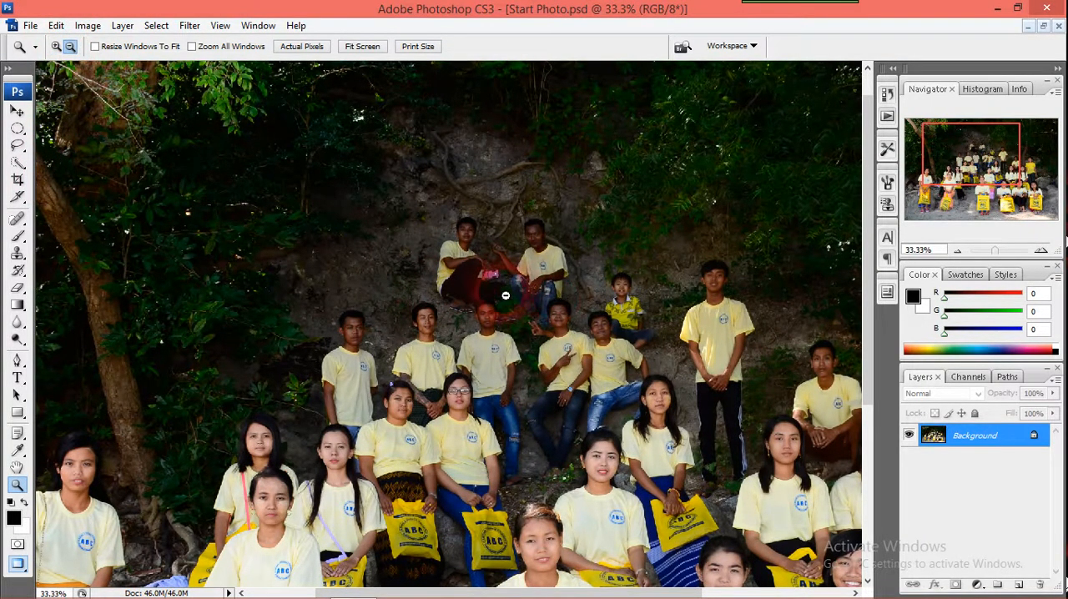
click(505, 295)
click(508, 293)
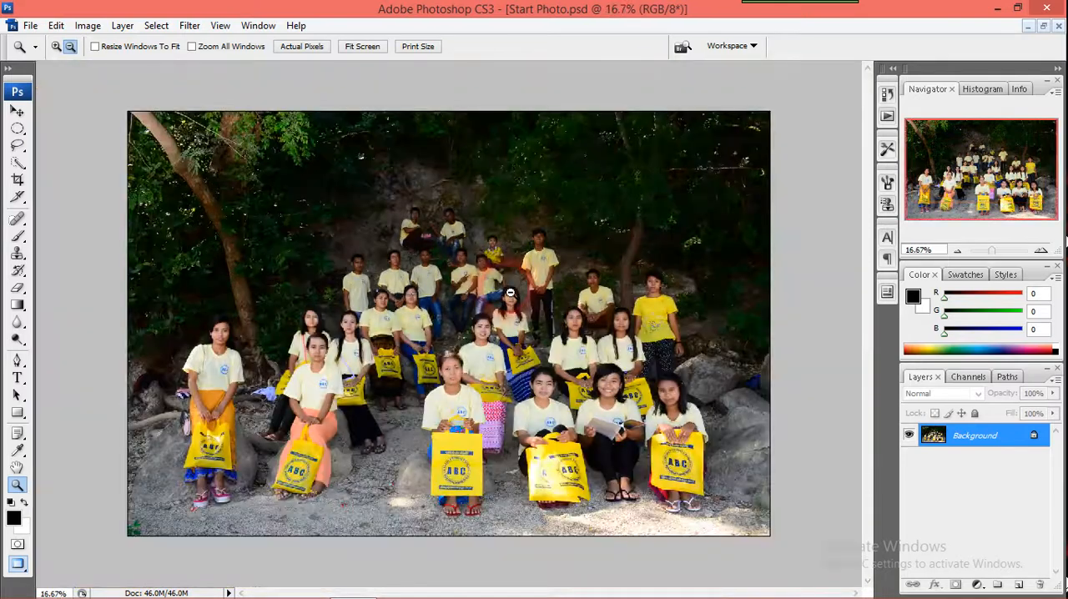
click(510, 293)
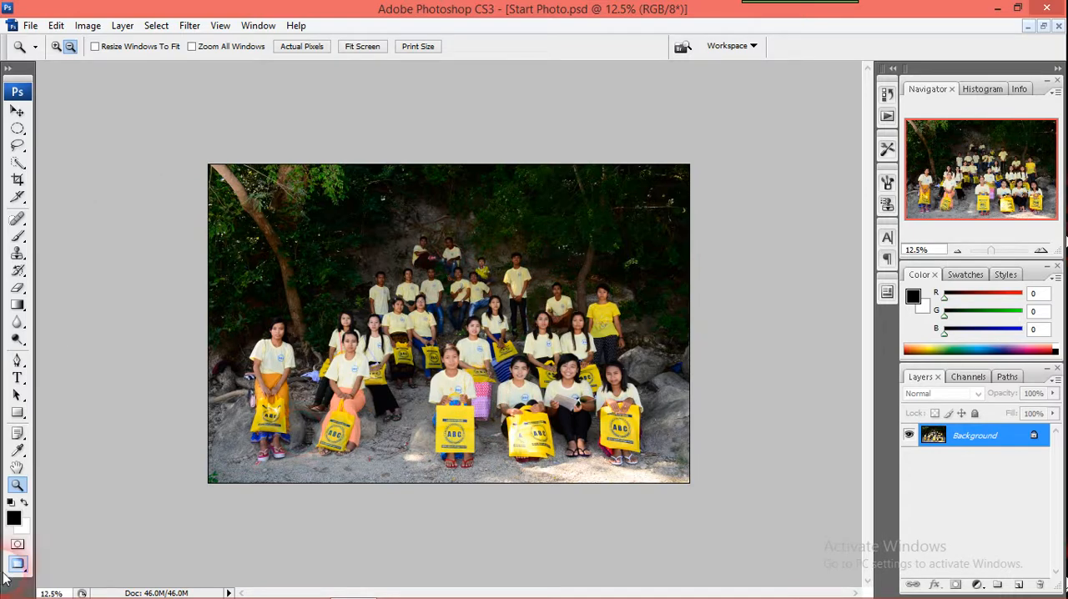
Activate the Move tool and inspect the group photo at several magnifications, ending at 33.33%
click(18, 112)
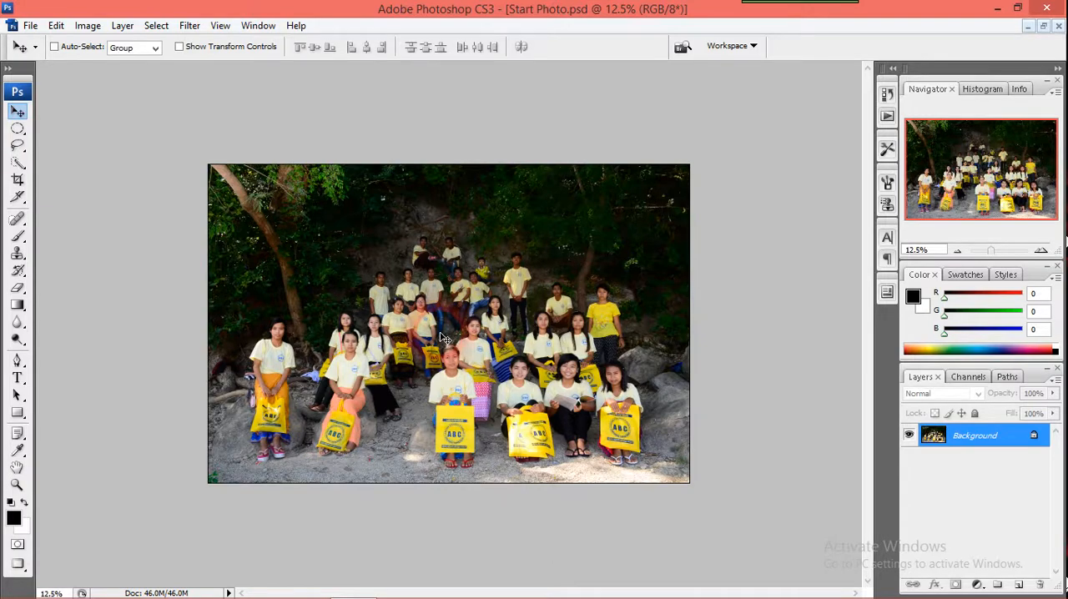
scroll(444, 338, up, 1)
scroll(445, 338, up, 1)
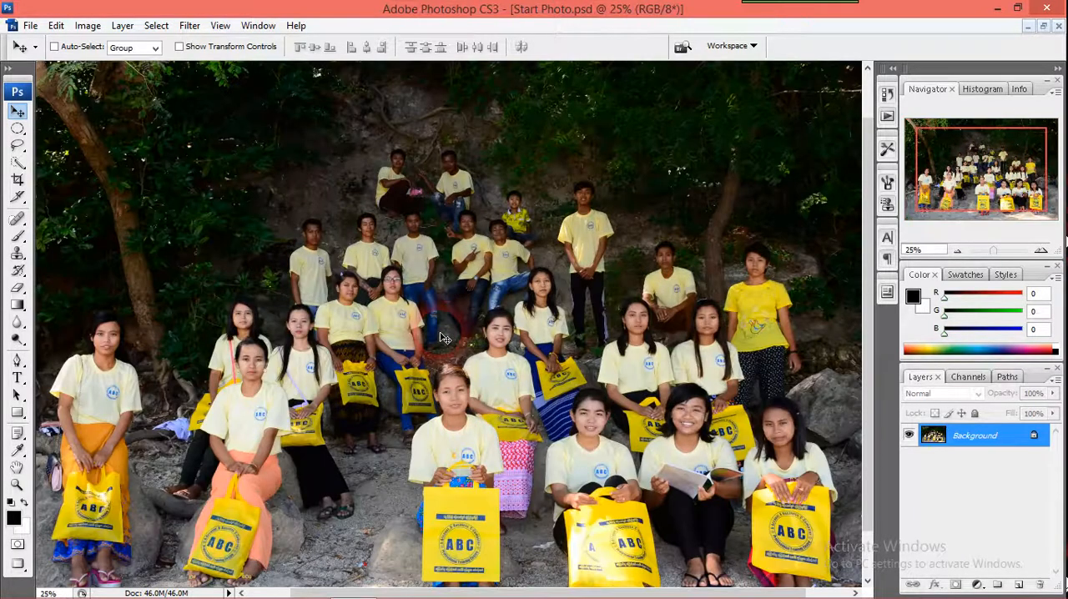
scroll(445, 338, down, 2)
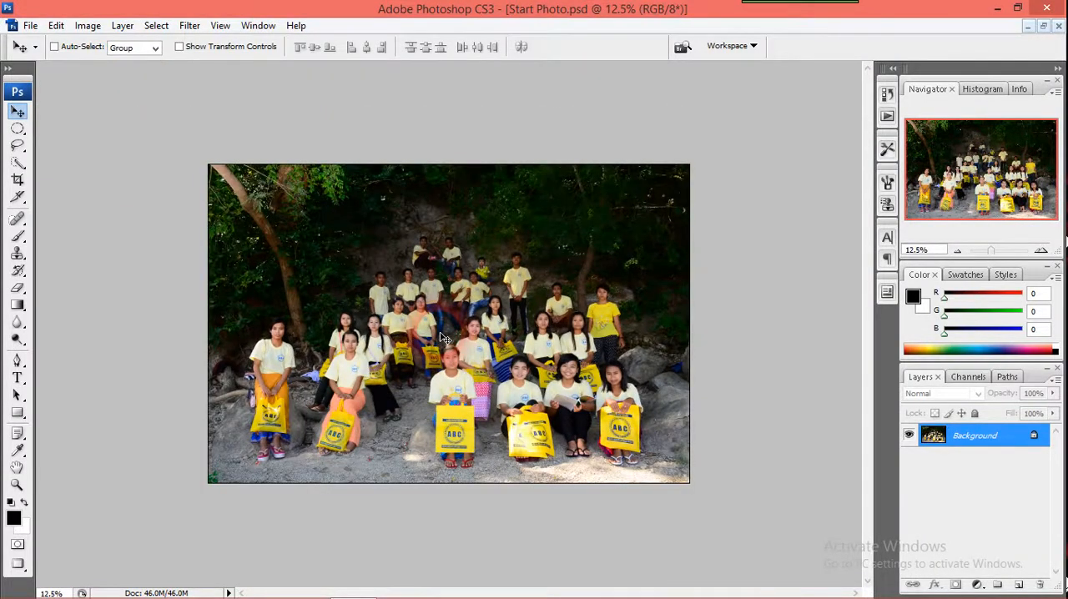
scroll(445, 338, up, 1)
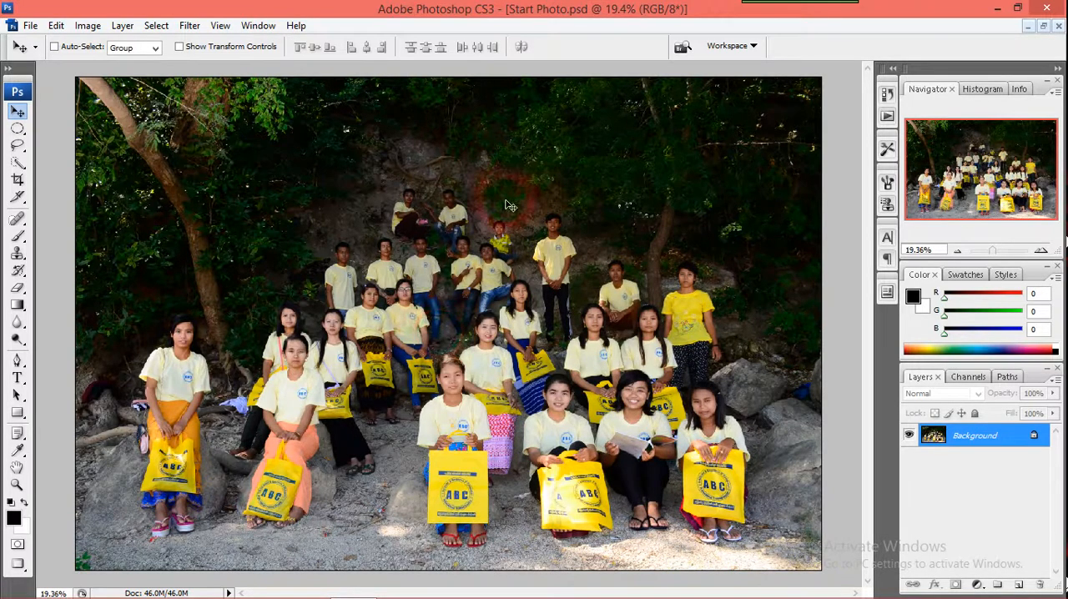
scroll(349, 437, up, 2)
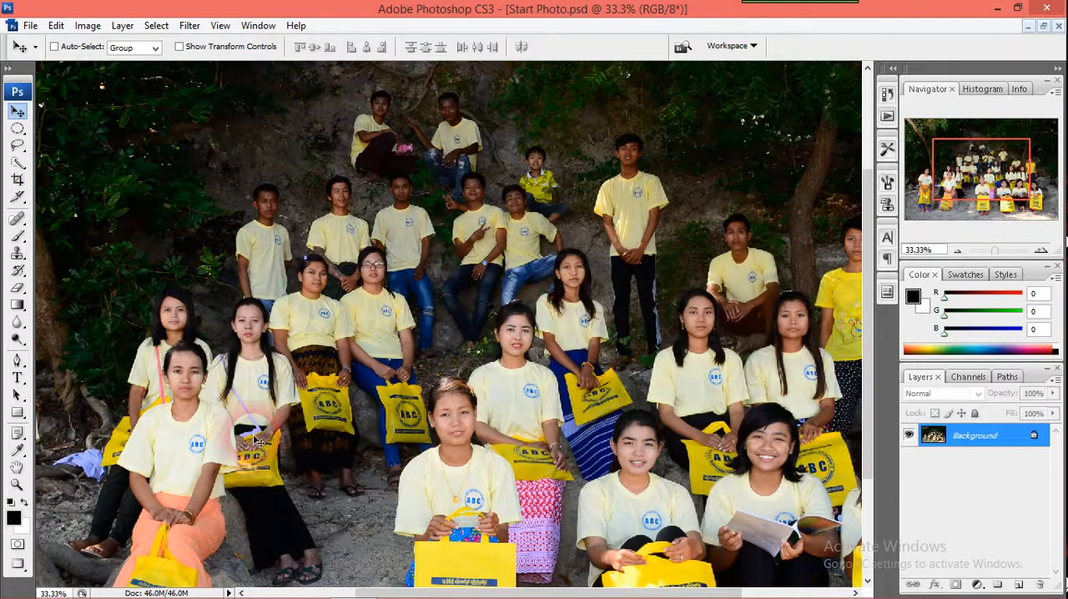
Pan across the enlarged group photo with the Hand tool to inspect different people
click(16, 469)
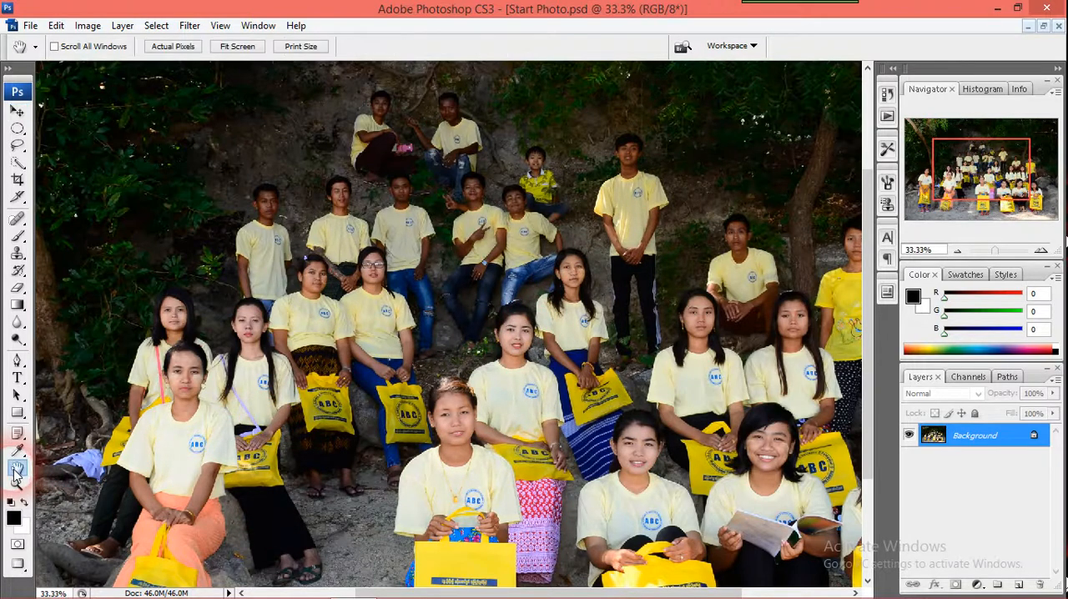
drag(478, 322, 284, 373)
drag(449, 453, 641, 240)
drag(223, 277, 455, 391)
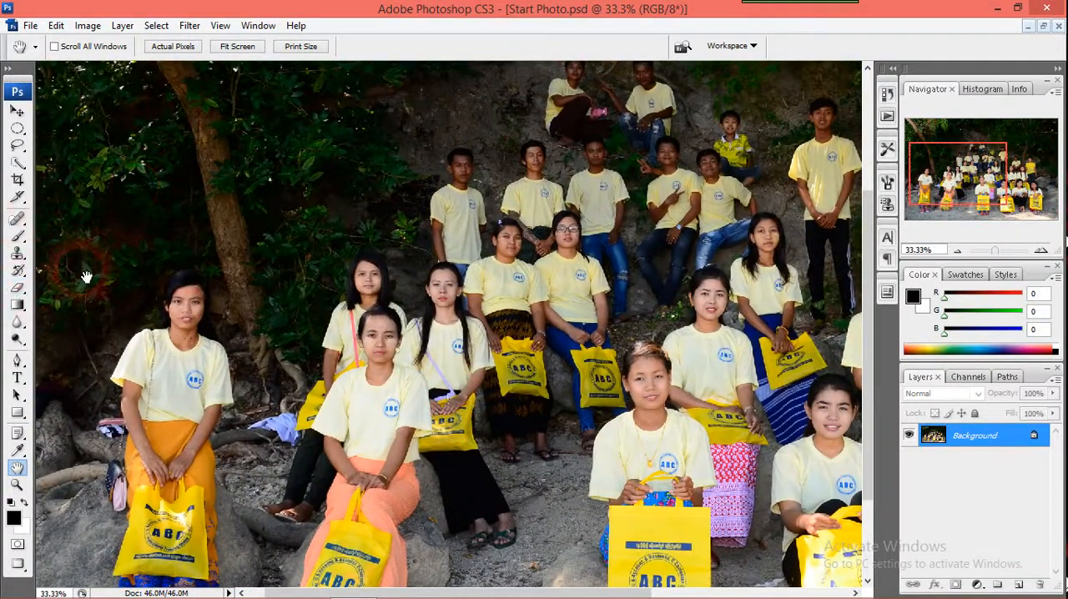
Return to the Move tool and look over the front rows of the group by temporarily panning the photo
key(v)
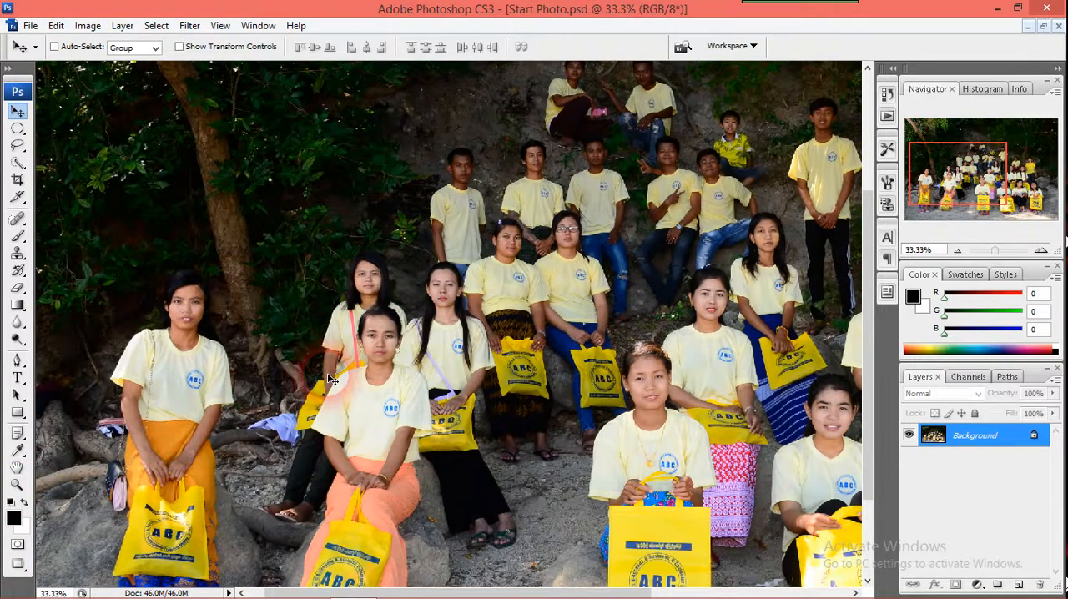
drag(434, 334, 250, 407)
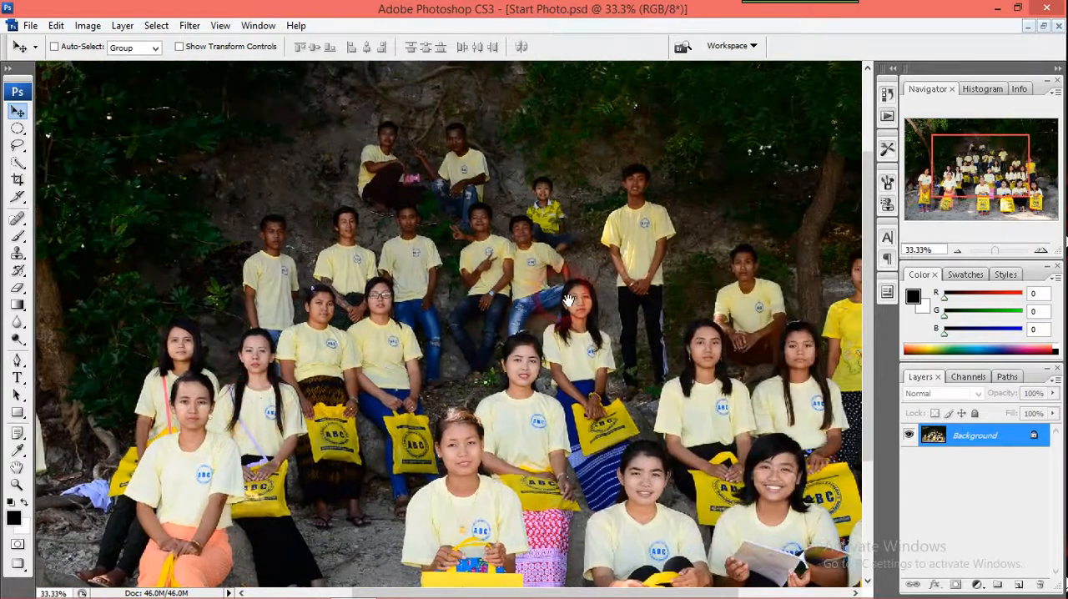
drag(568, 301, 510, 280)
drag(591, 433, 671, 300)
drag(508, 346, 504, 389)
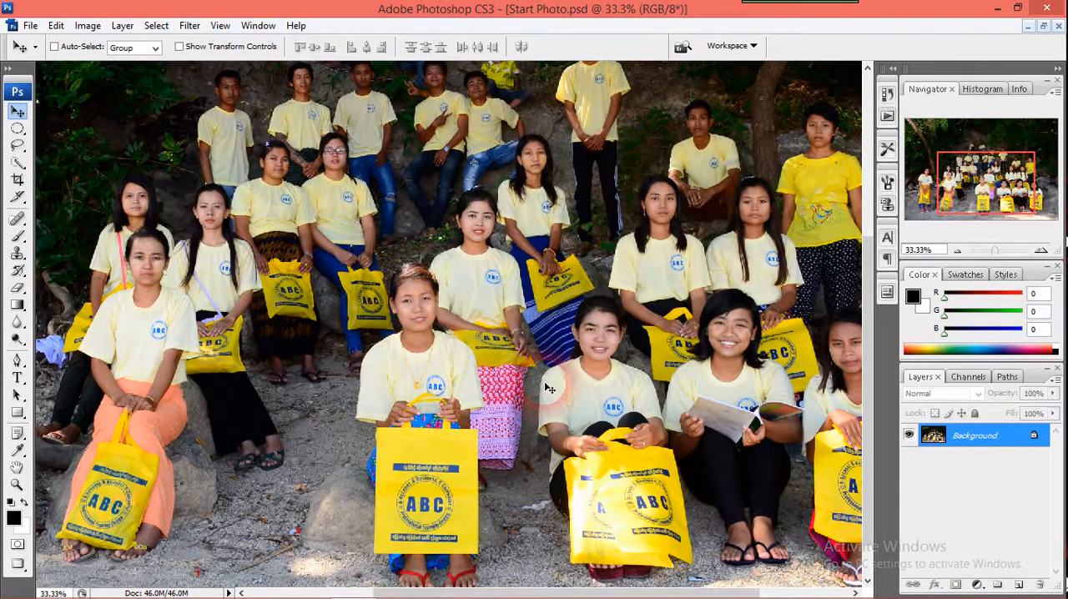
Duplicate the Background layer of Start Photo
key(ctrl+minus)
key(ctrl+minus)
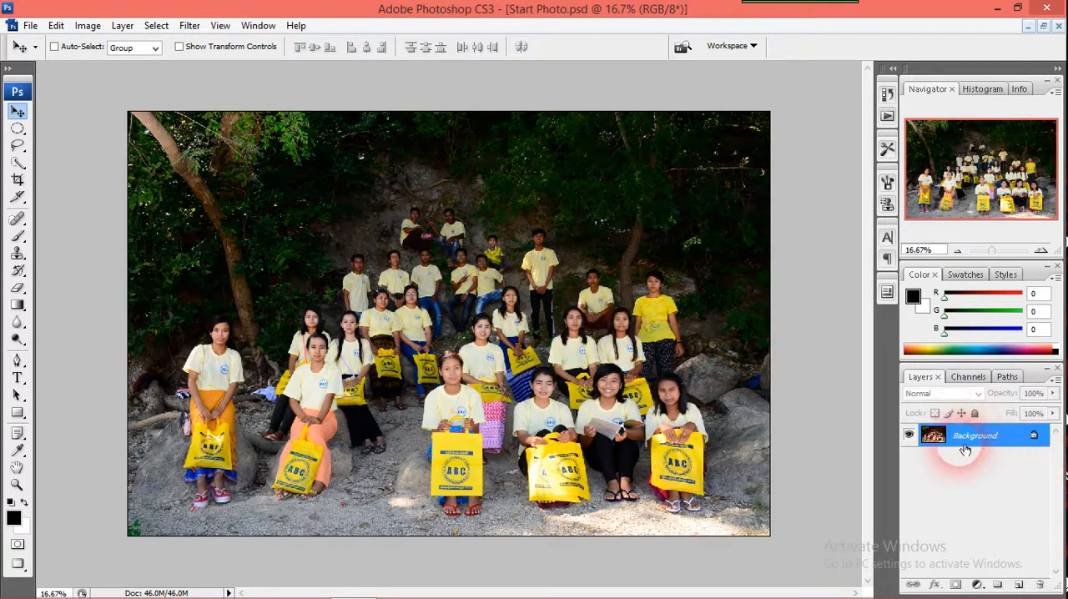
drag(970, 440, 1019, 586)
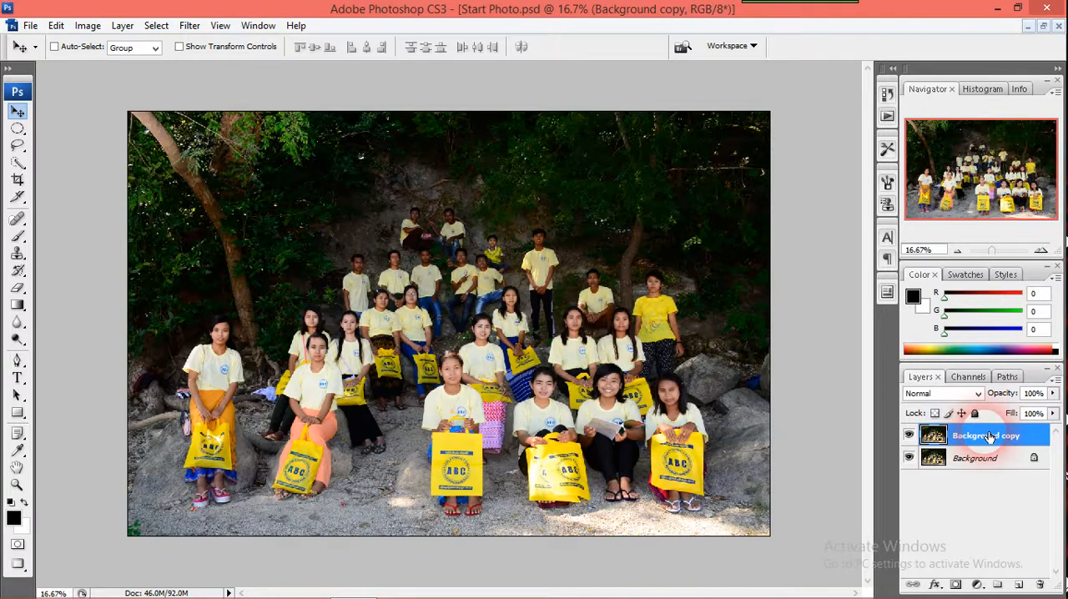
Delete the Background copy layer and make a fresh duplicate of the Background layer
drag(956, 440, 1045, 587)
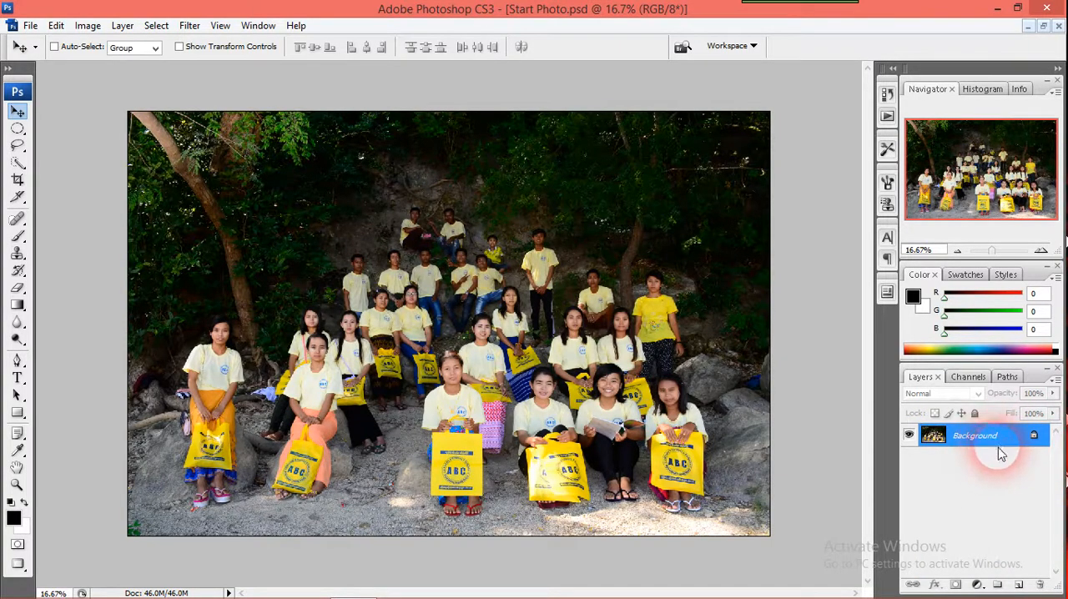
key(ctrl+j)
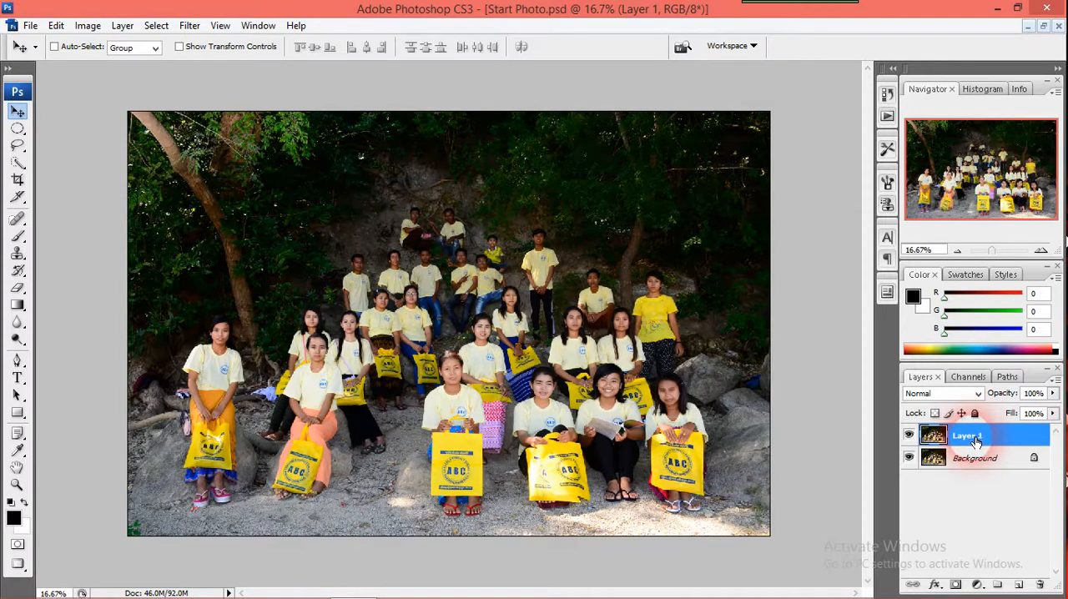
Rename the duplicated layer Group Photo and make it the active layer
double_click(973, 436)
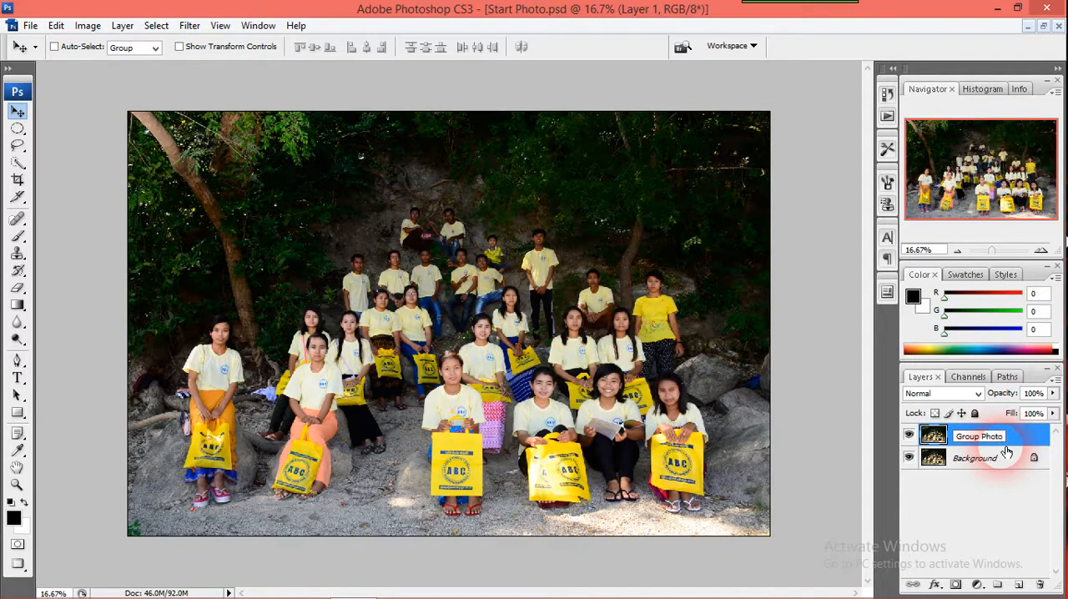
click(968, 511)
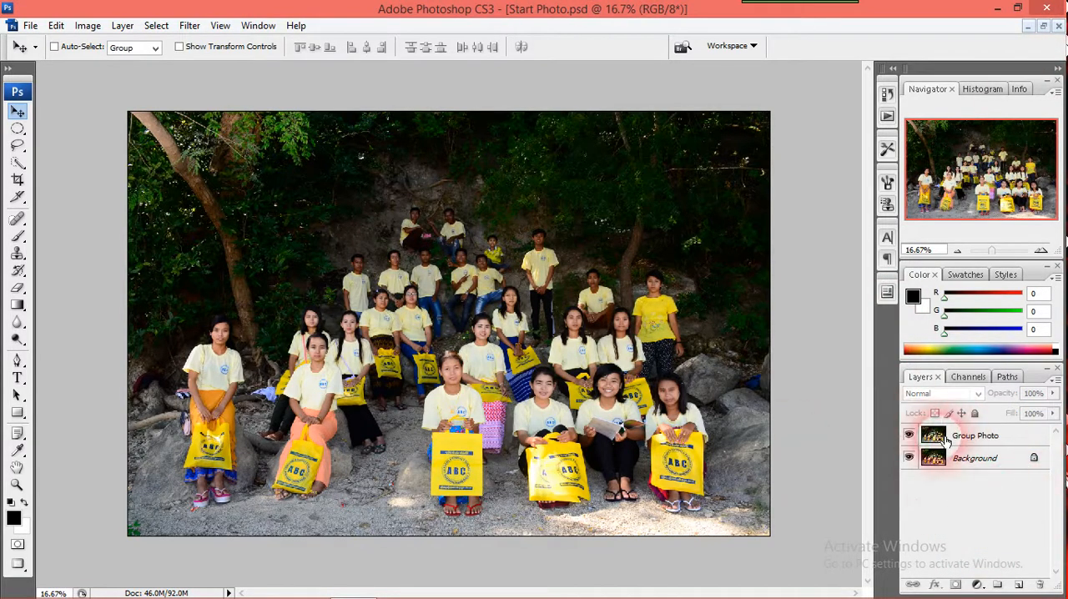
click(978, 436)
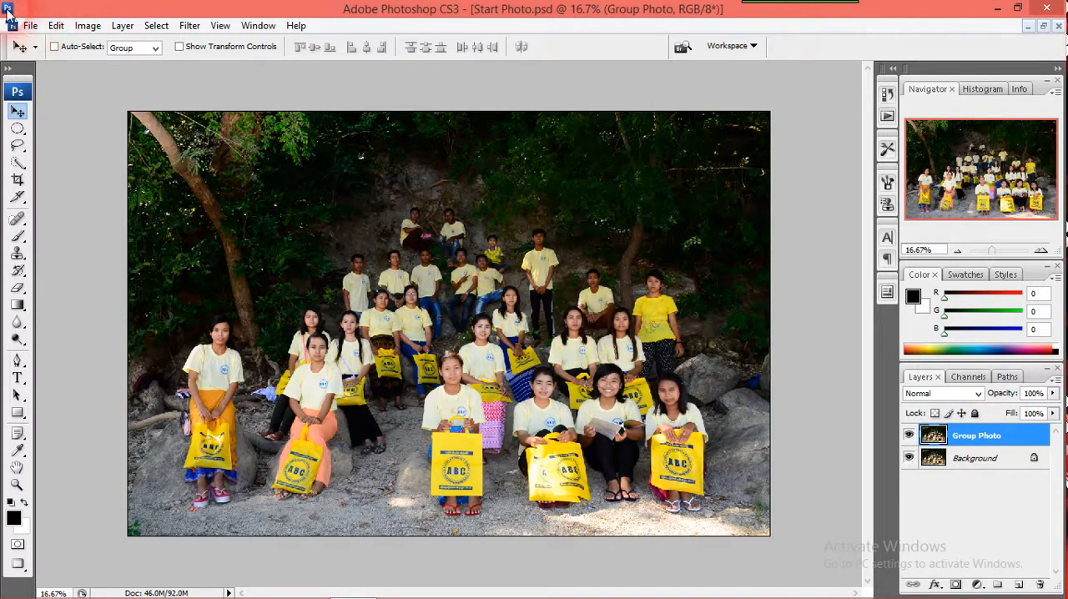
Apply Auto Levels, Auto Contrast and Auto Color to the Group Photo layer, and toggle its visibility to compare it with the original
click(87, 26)
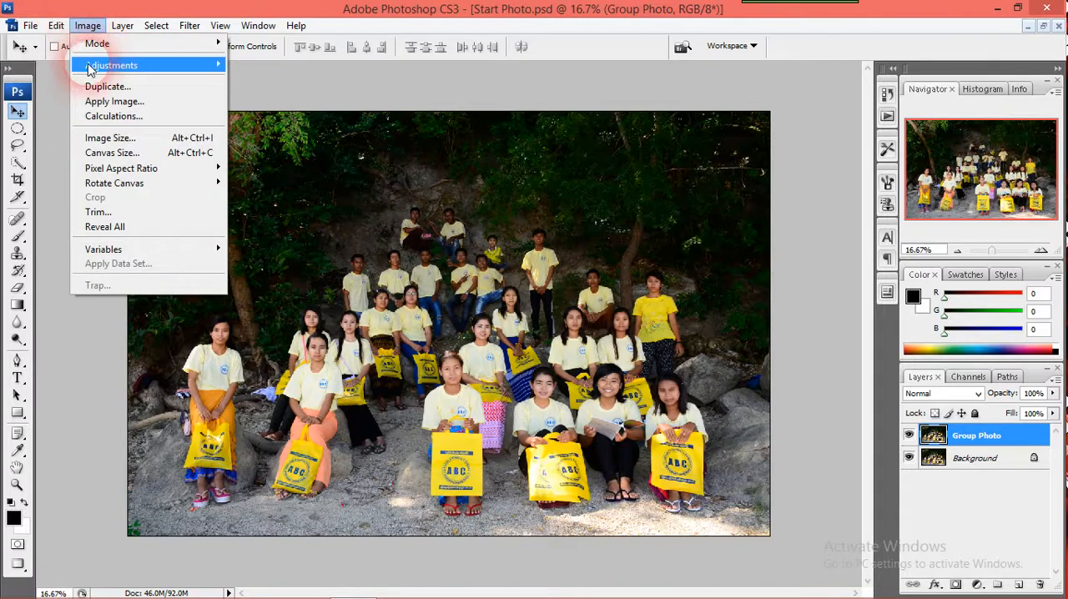
mouse_move(90, 67)
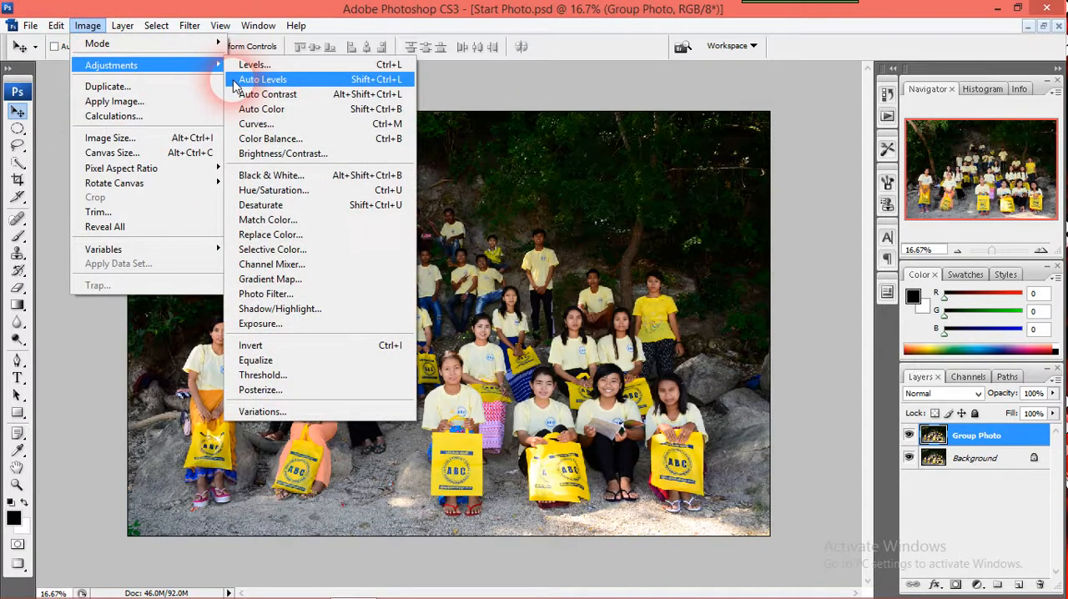
click(237, 79)
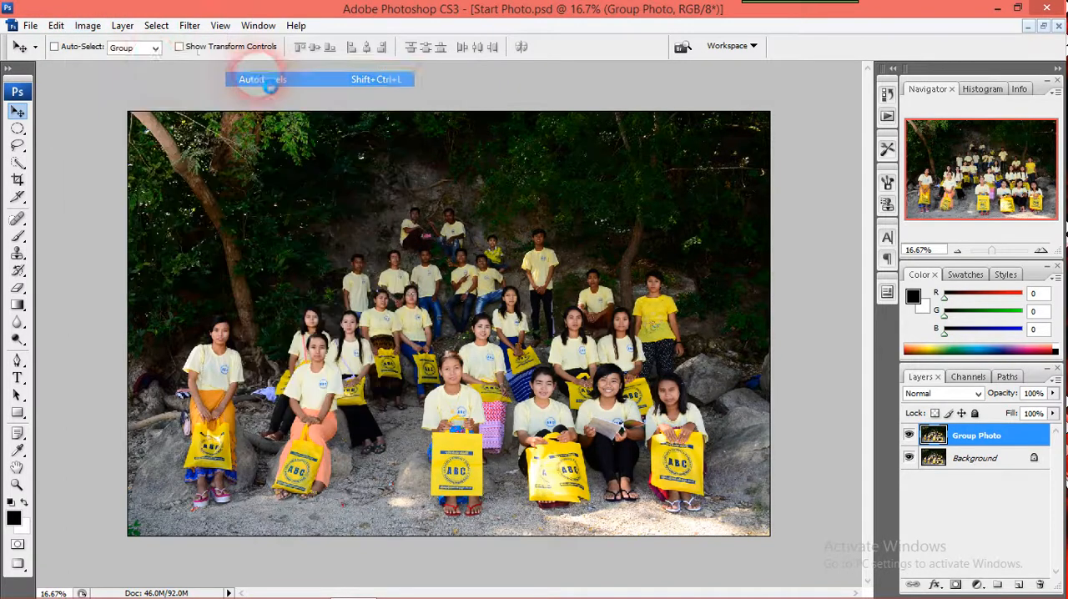
click(88, 26)
mouse_move(109, 65)
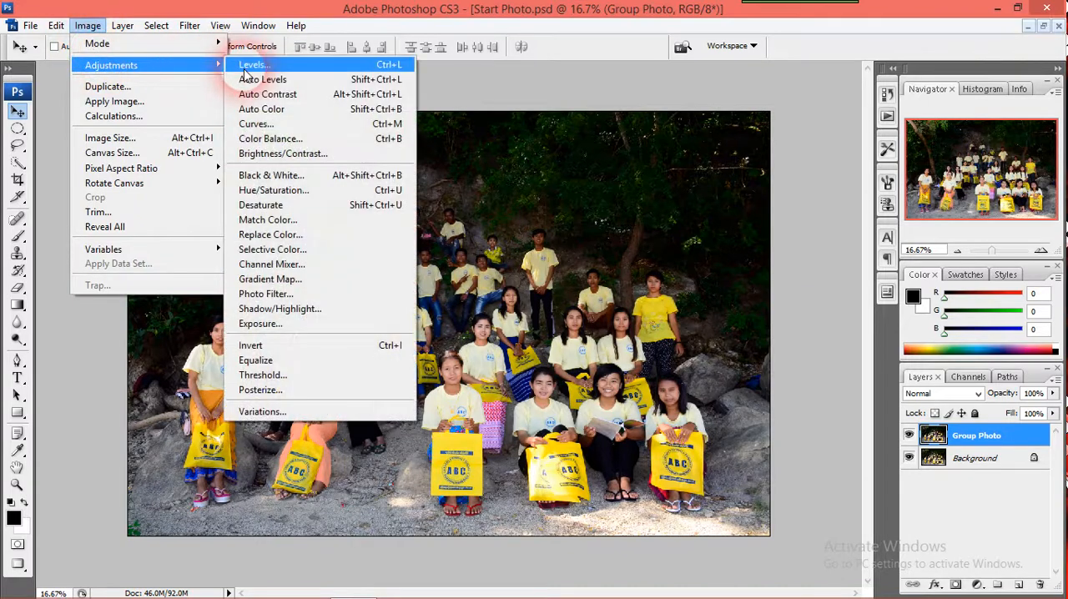
click(250, 92)
click(88, 26)
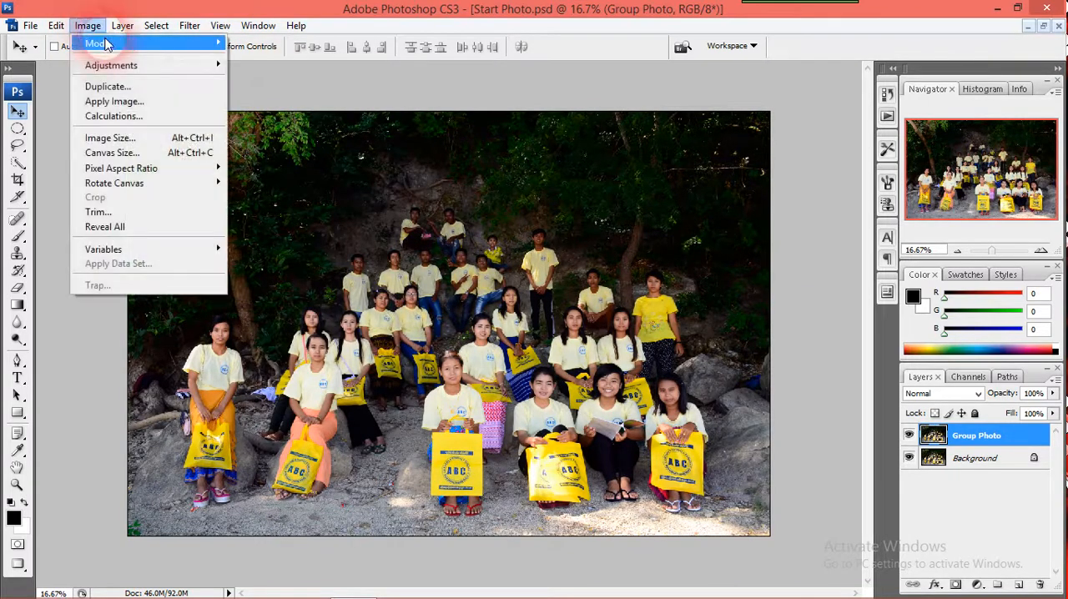
mouse_move(147, 65)
click(309, 110)
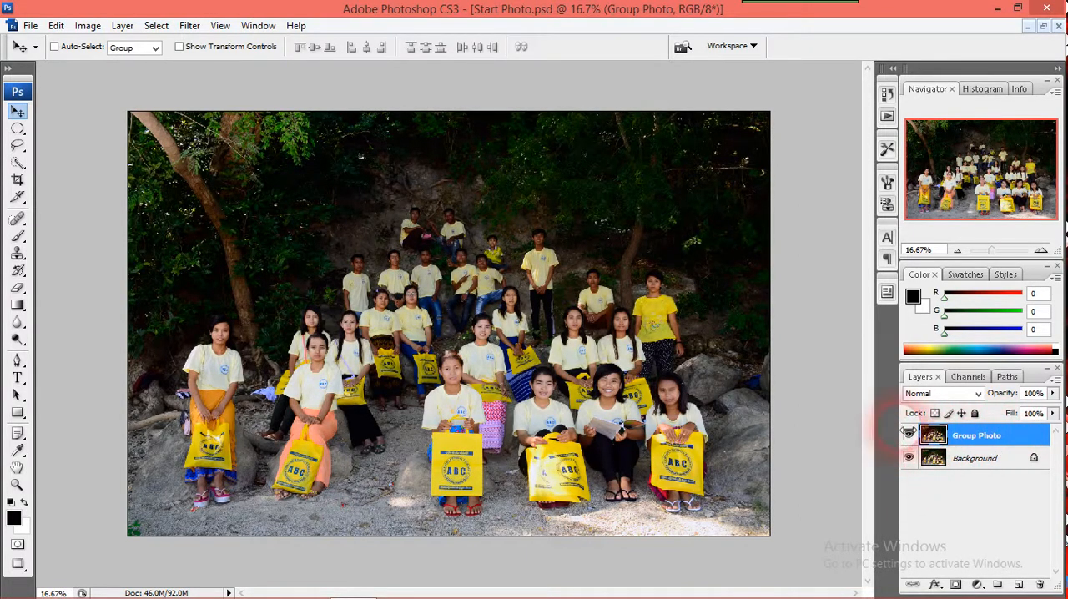
click(911, 435)
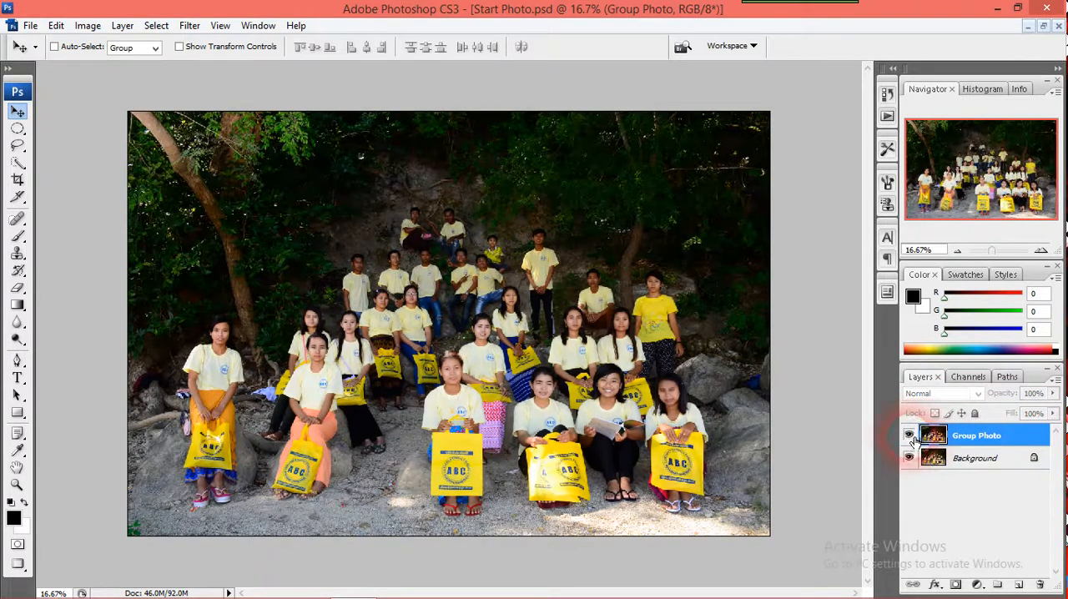
click(912, 437)
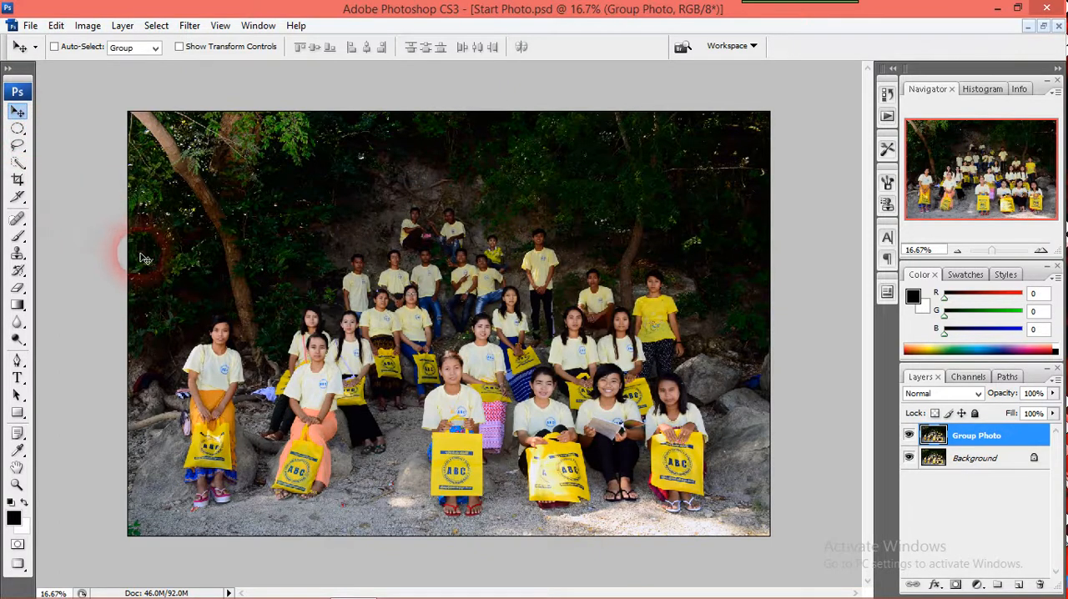
Draw an elliptical selection around the head of the woman seated at the centre, behind the front row
key(m)
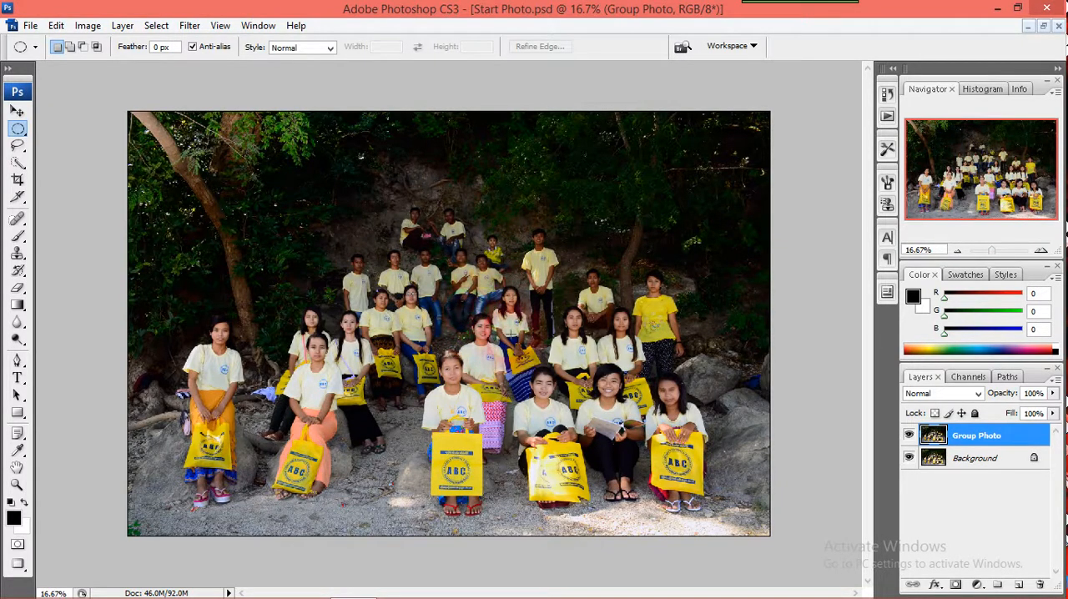
click(483, 330)
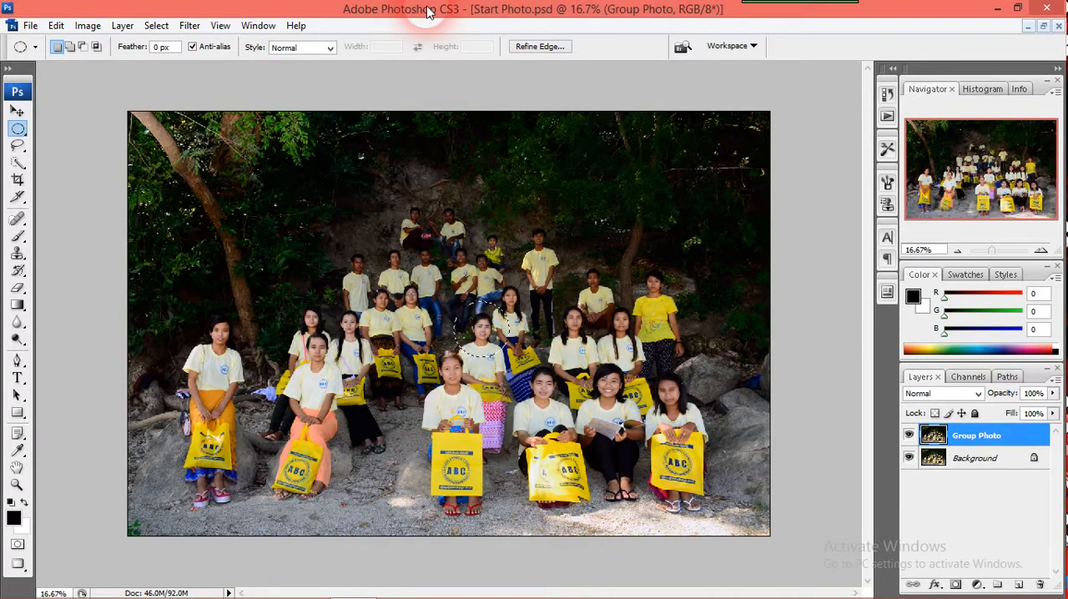
key(ctrl+m)
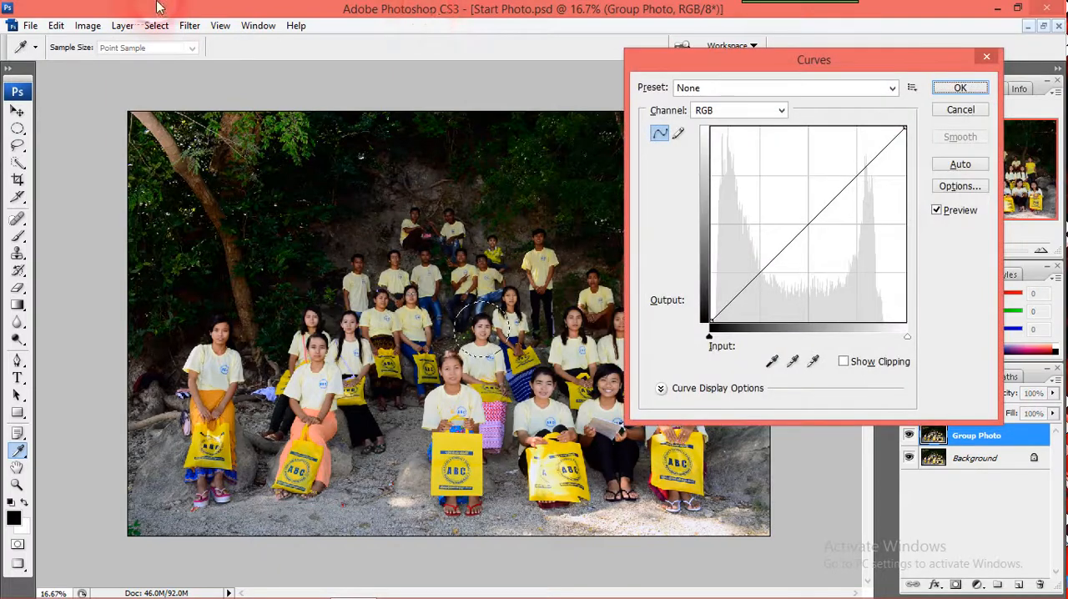
drag(744, 59, 609, 51)
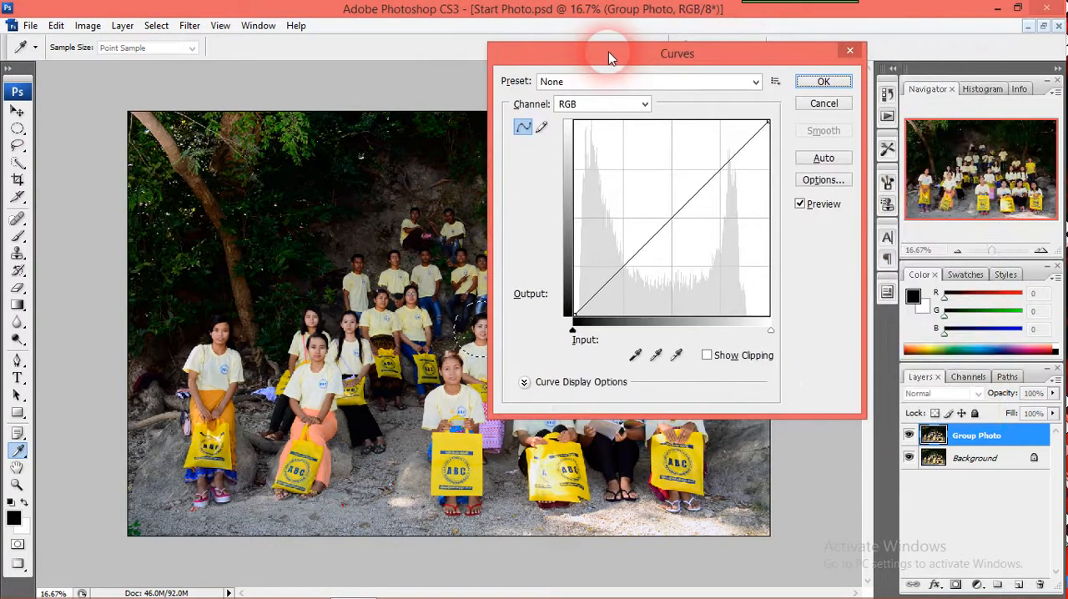
click(851, 52)
Brighten the selected face with a Curves adjustment, raising the RGB midpoint to input 120 and output 160
click(88, 25)
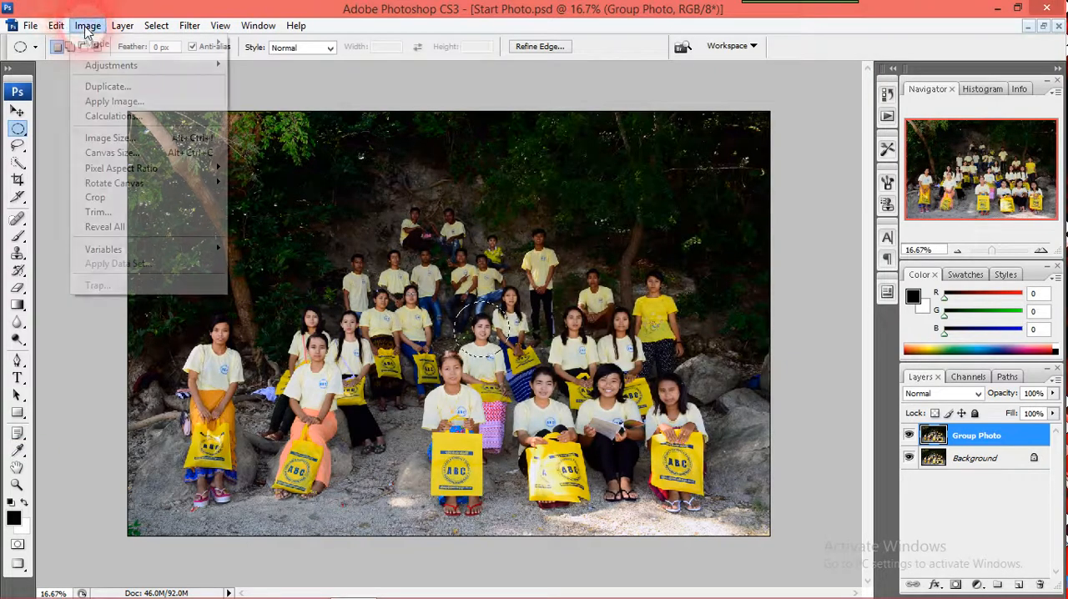
mouse_move(186, 66)
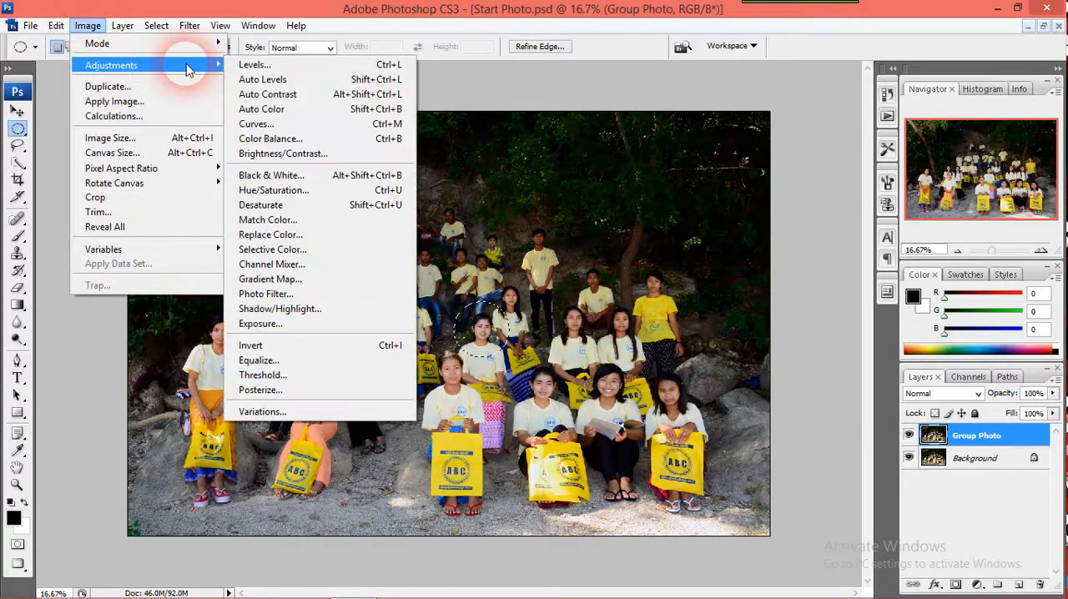
click(287, 129)
drag(678, 52, 831, 89)
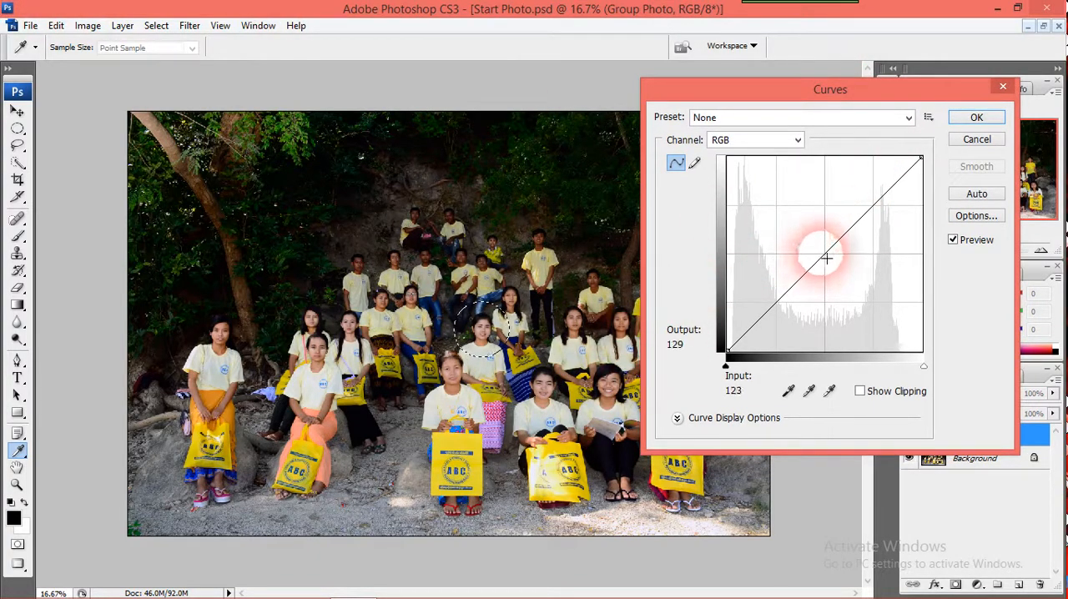
drag(820, 249, 818, 243)
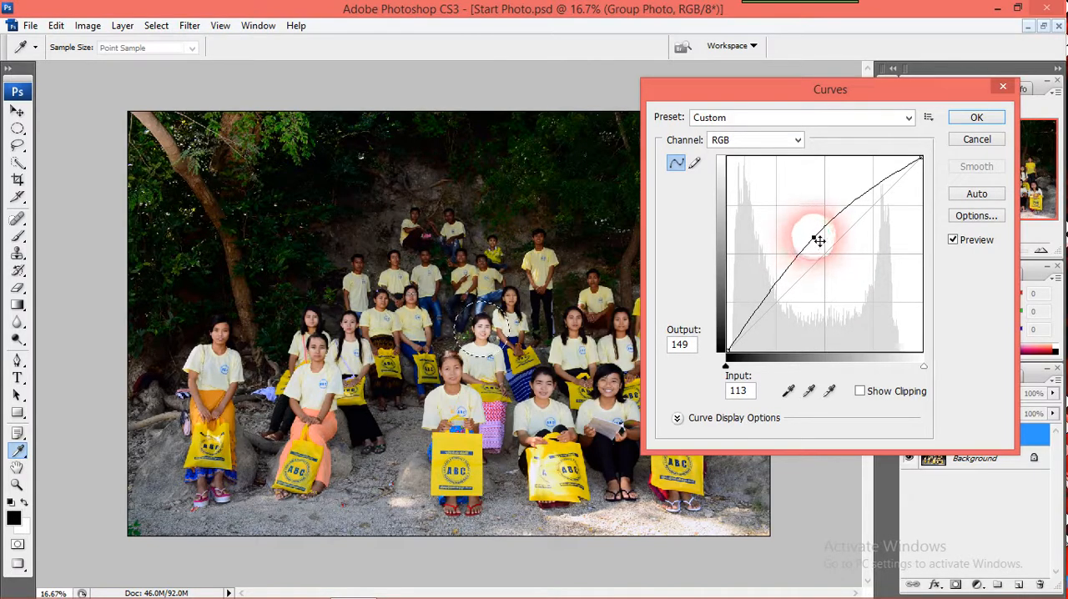
drag(819, 240, 820, 229)
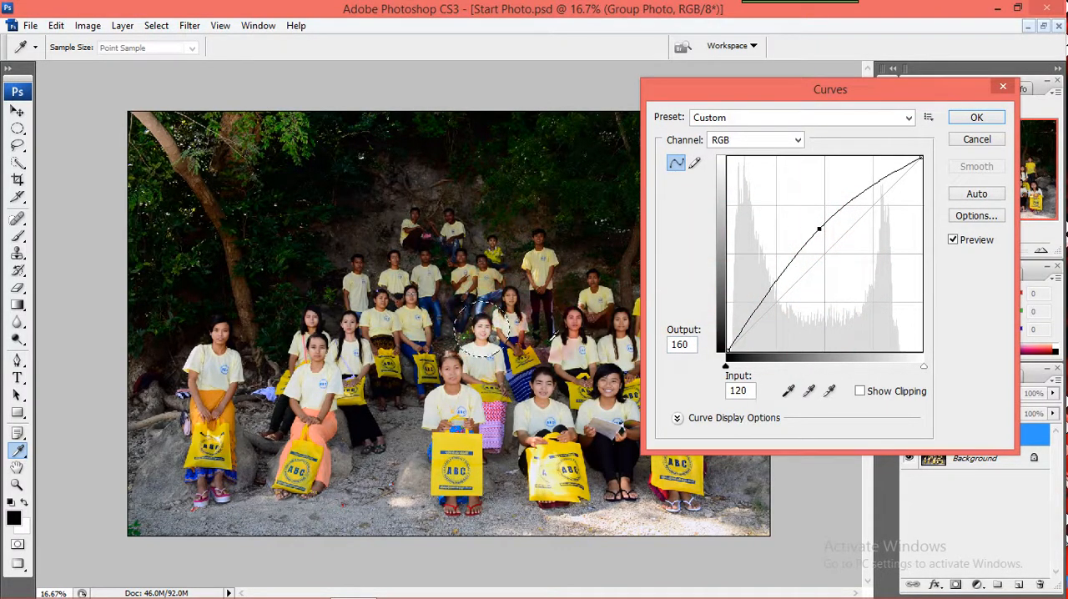
click(989, 119)
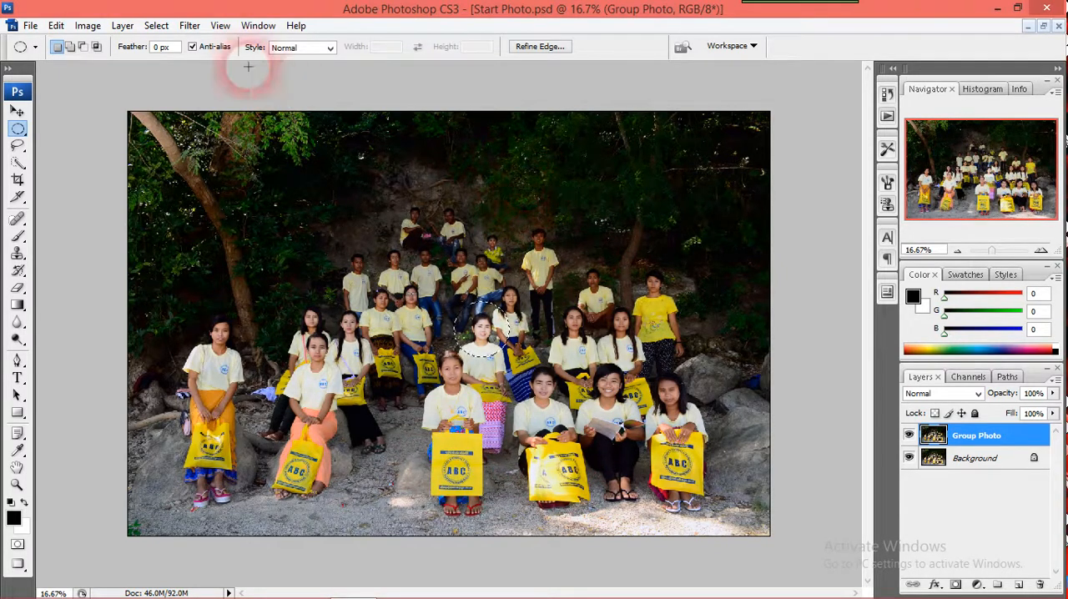
Invert the selection to cover everything except the brightened face
click(156, 26)
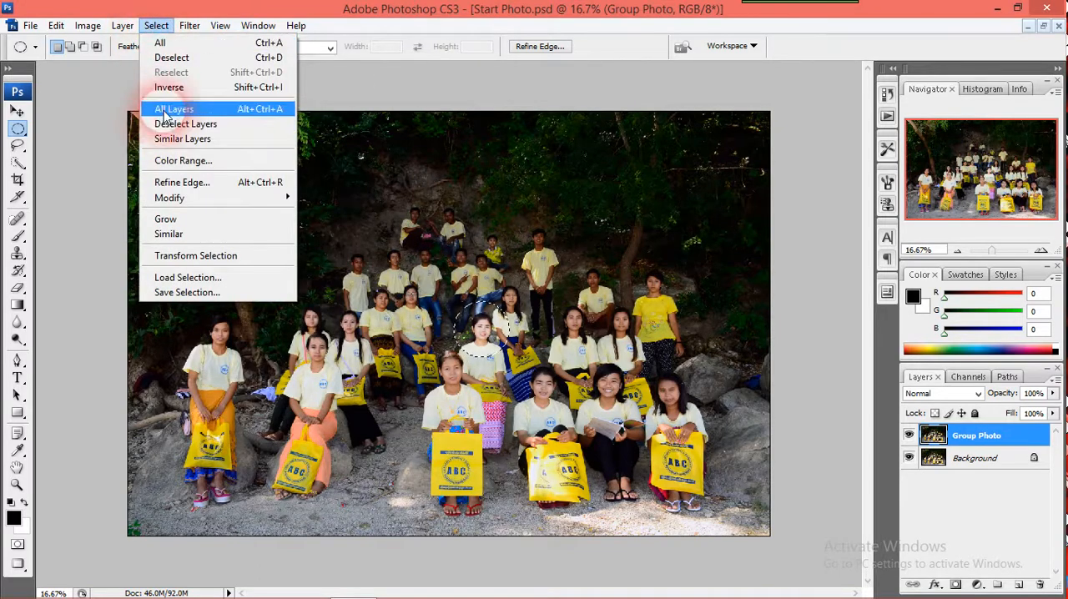
click(511, 90)
click(505, 84)
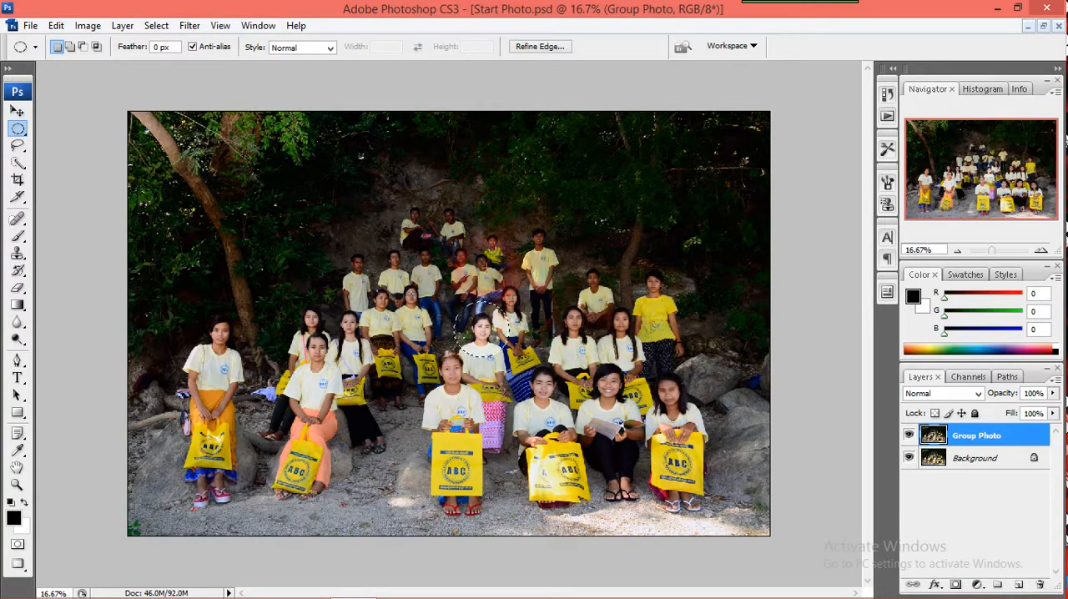
key(ctrl+shift+i)
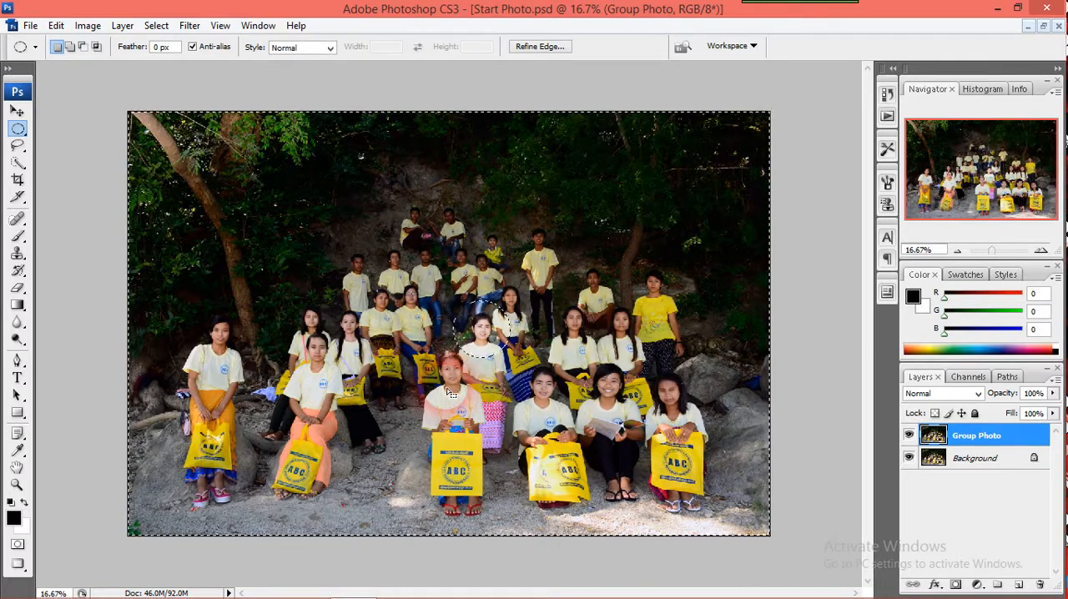
Darken the rest of the group photo with a Curves adjustment, lowering the RGB curve at input 153 to output 114
key(ctrl+m)
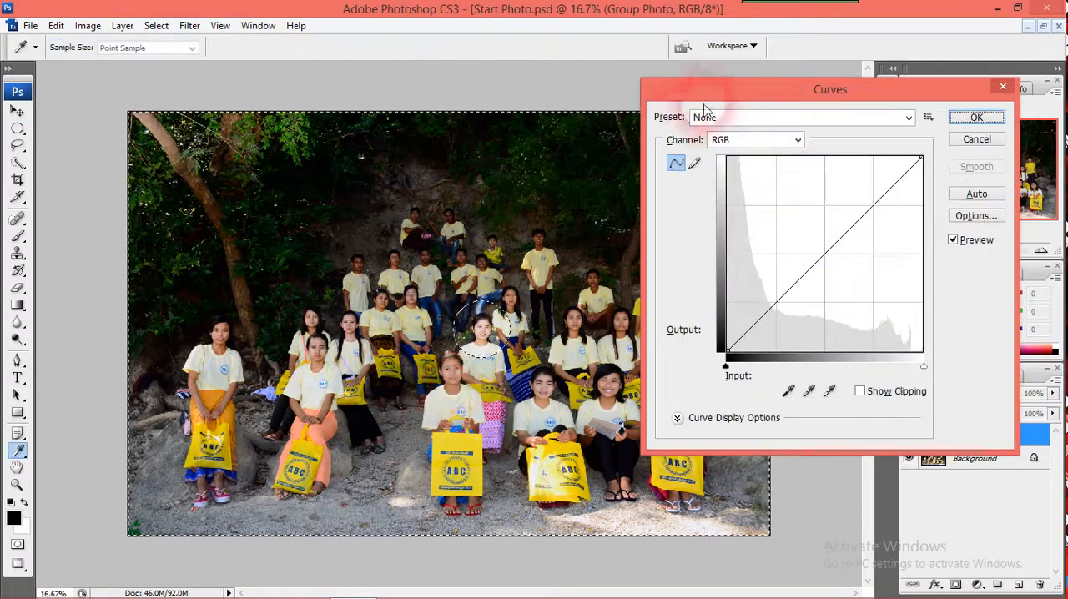
drag(728, 93, 714, 74)
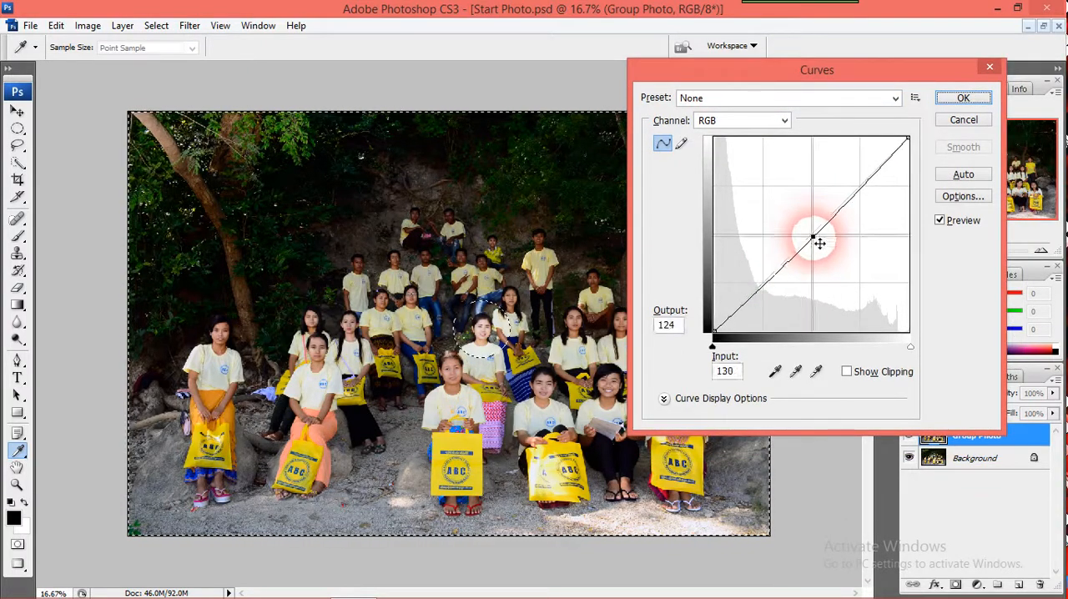
drag(817, 238, 824, 247)
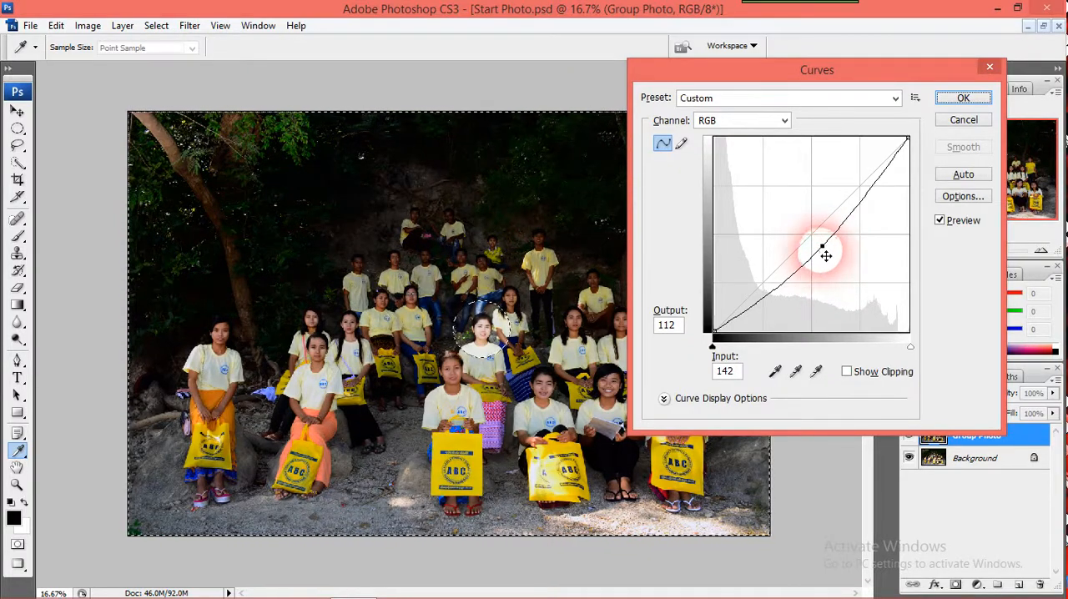
mouse_move(826, 255)
mouse_down()
mouse_move(837, 266)
mouse_move(832, 244)
mouse_up()
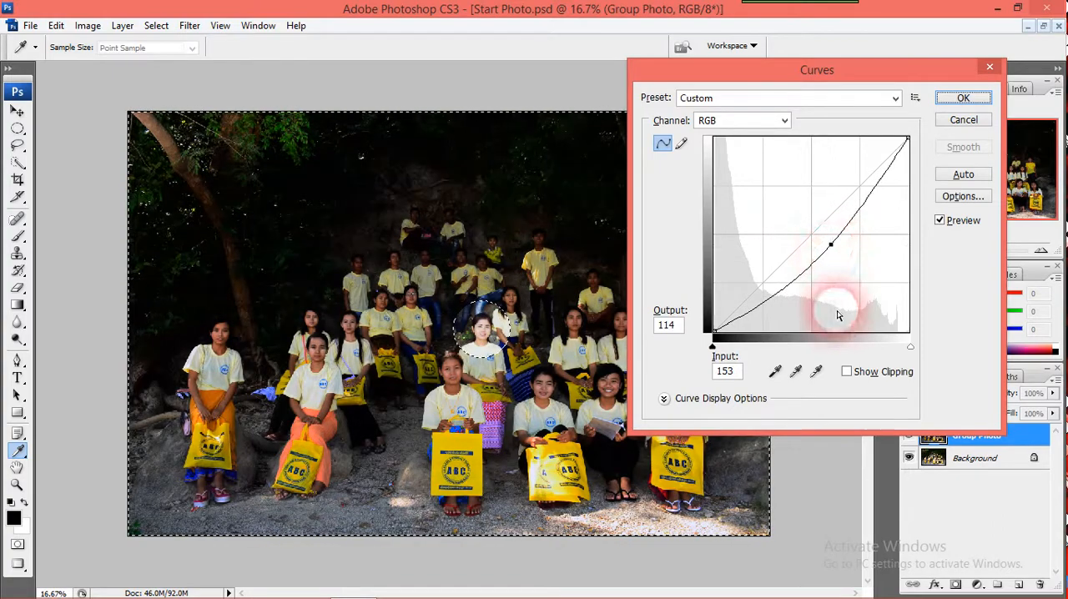
click(960, 99)
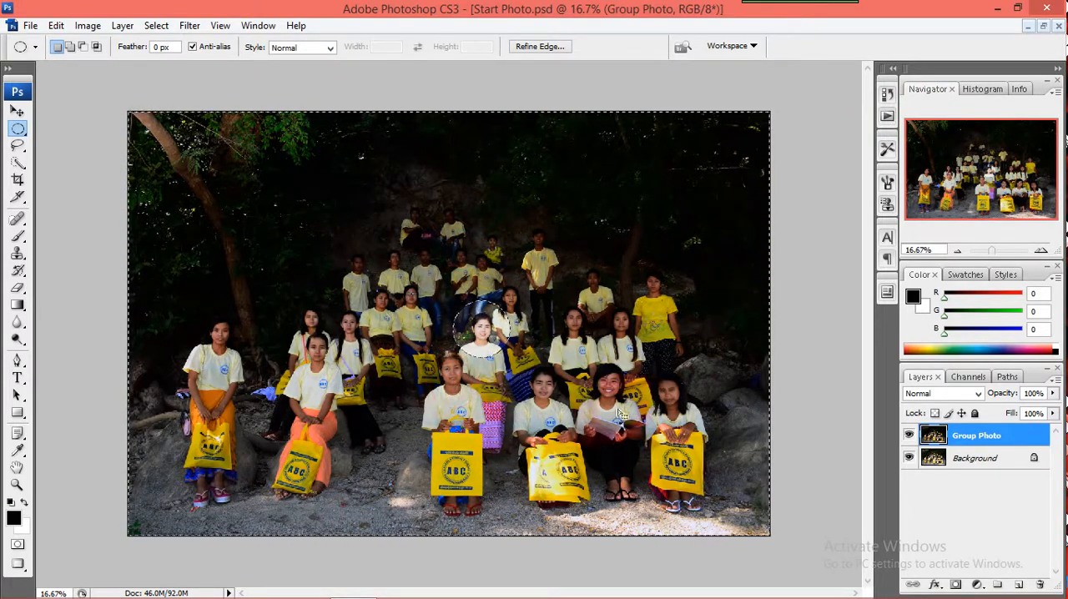
Clear the selection and toggle the Group Photo layer's visibility to compare the edit with the original photo
click(618, 529)
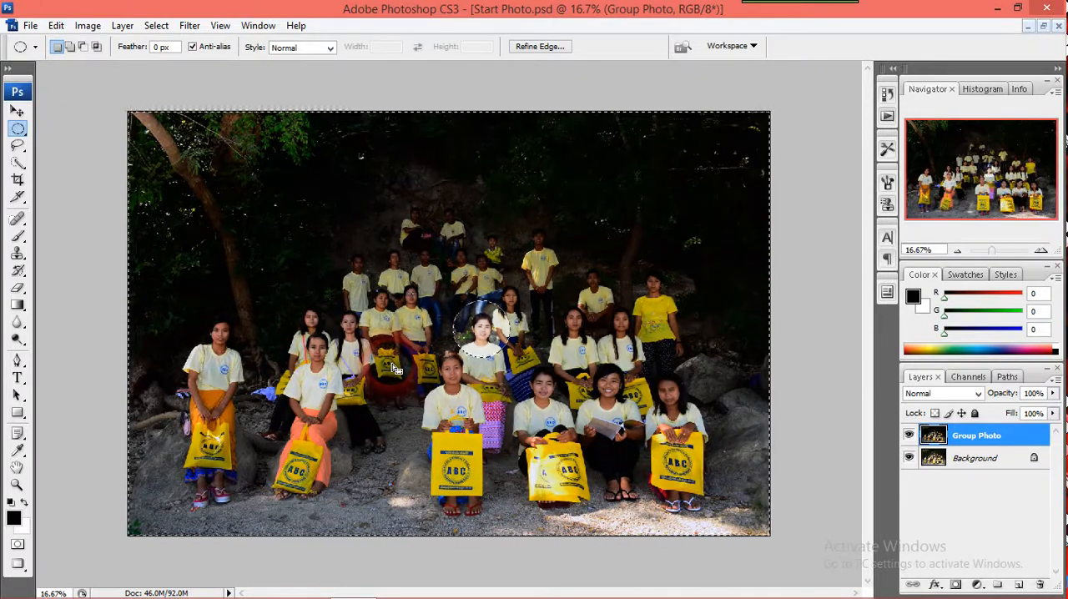
click(156, 26)
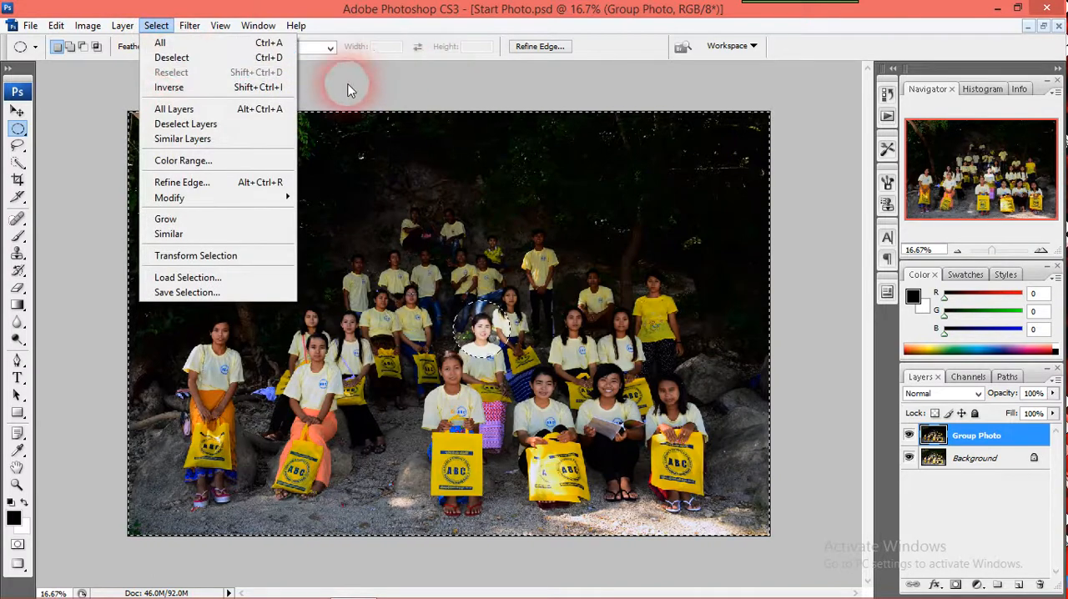
click(249, 59)
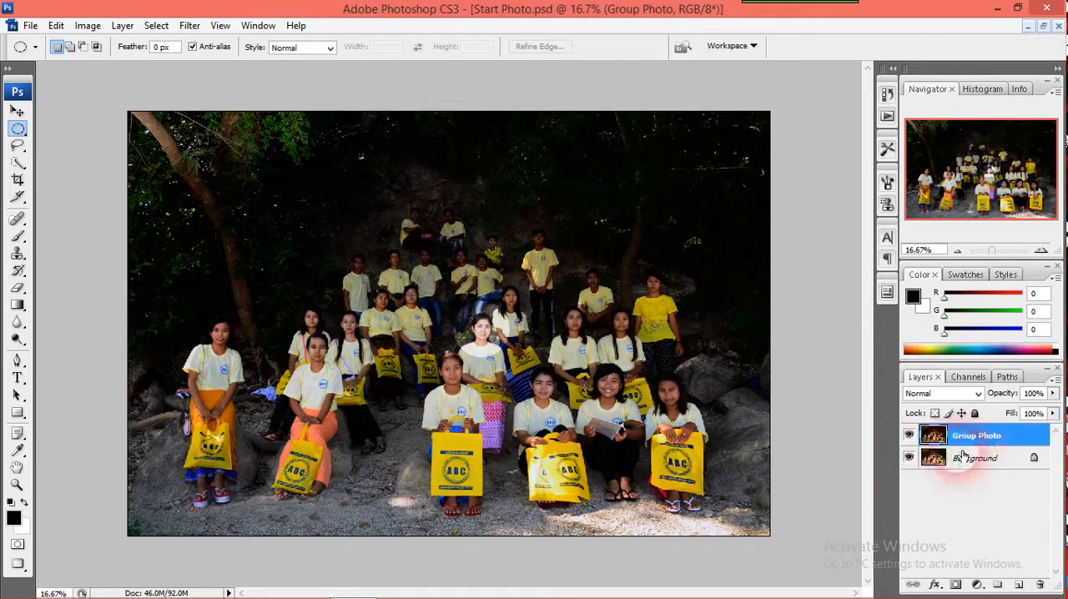
click(912, 437)
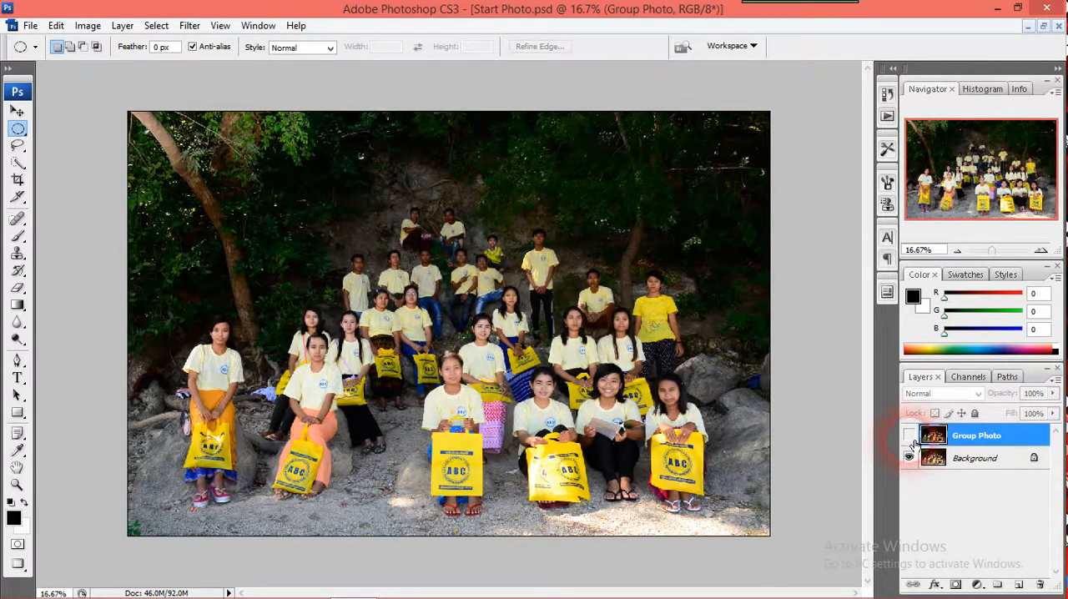
click(909, 437)
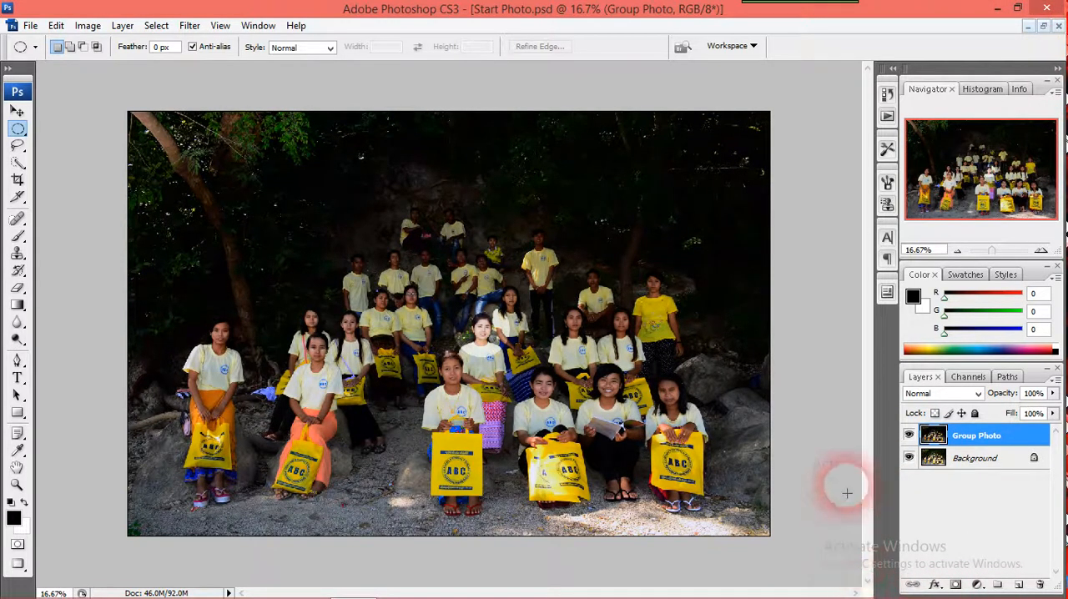
mouse_move(876, 591)
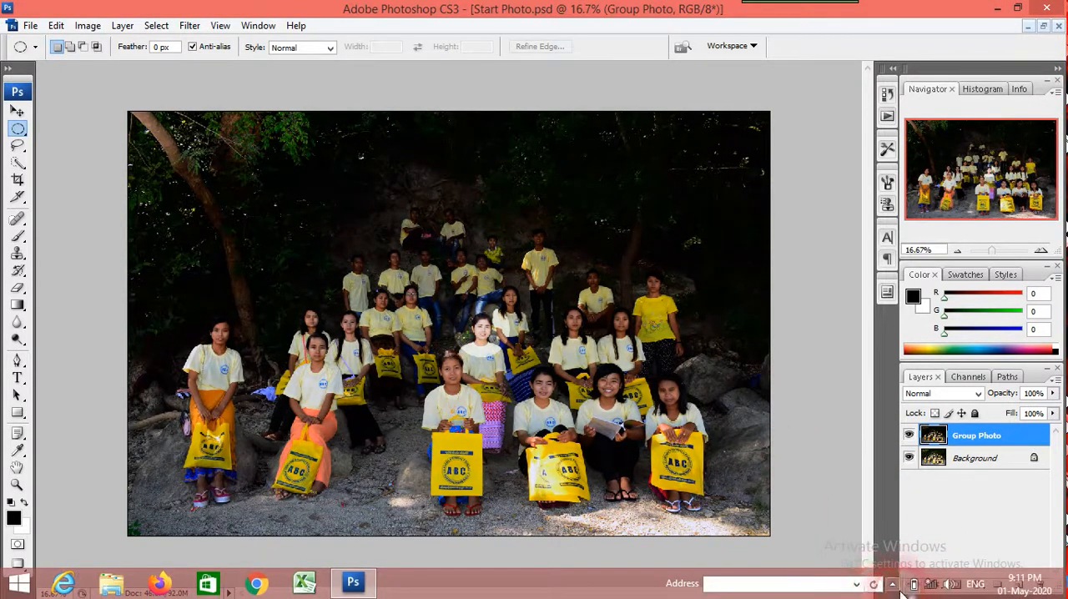
click(893, 586)
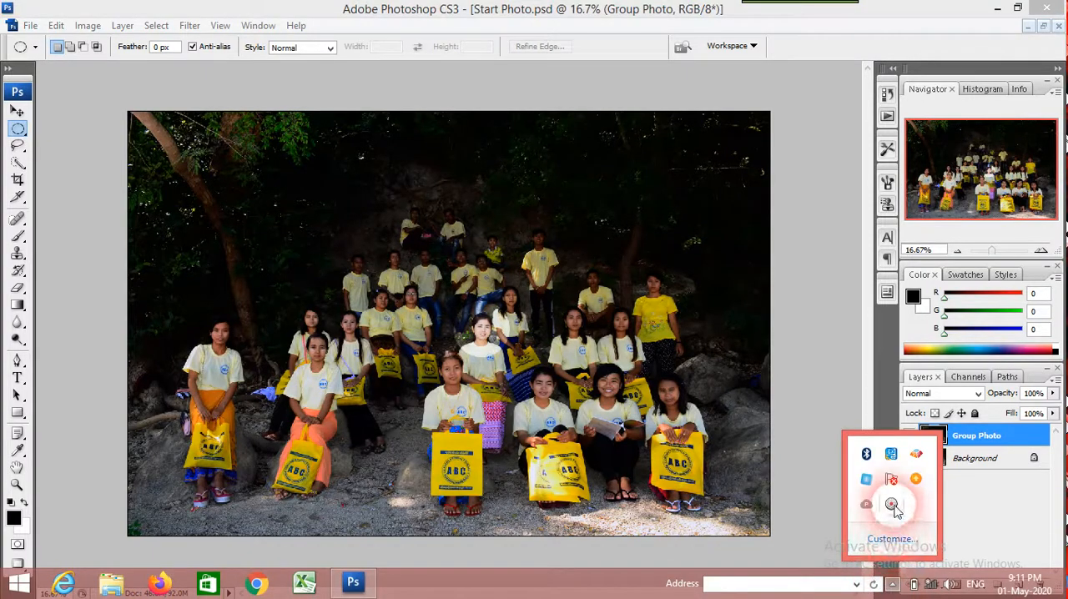